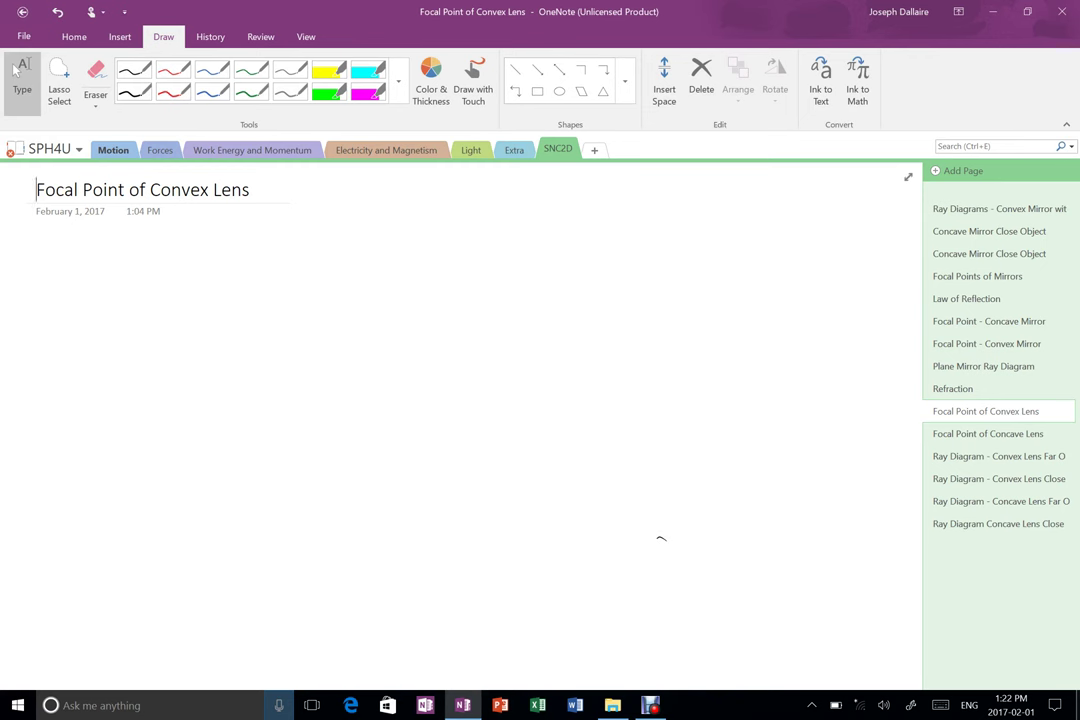
Sketch a tall, narrow convex lens outline on the page with the thin black pen
left_click(134, 69)
left_click_drag(407, 320, 421, 428)
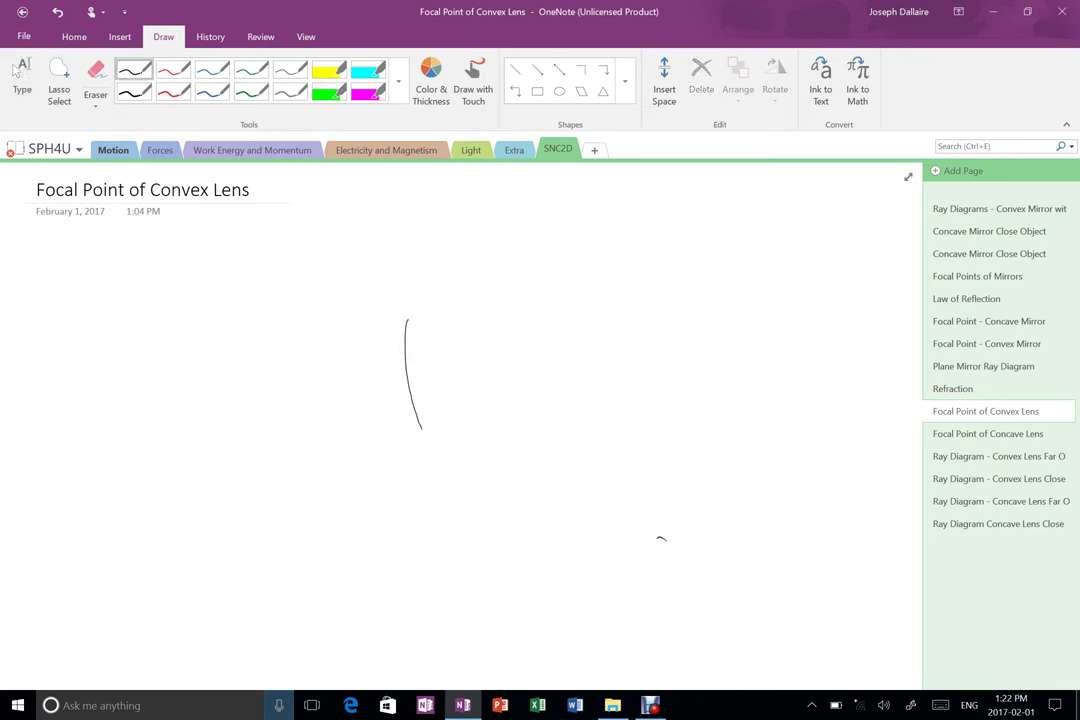
mouse_move(407, 325)
left_mouse_down()
mouse_move(424, 360)
mouse_move(428, 437)
left_mouse_up()
left_click_drag(413, 310, 408, 321)
left_click_drag(421, 422, 428, 435)
Mark the centre of curvature to the right of the lens with a small cross and label it C
left_click_drag(548, 530, 552, 532)
left_click_drag(639, 362, 637, 366)
left_click_drag(648, 382, 649, 397)
left_click_drag(685, 364, 166, 362)
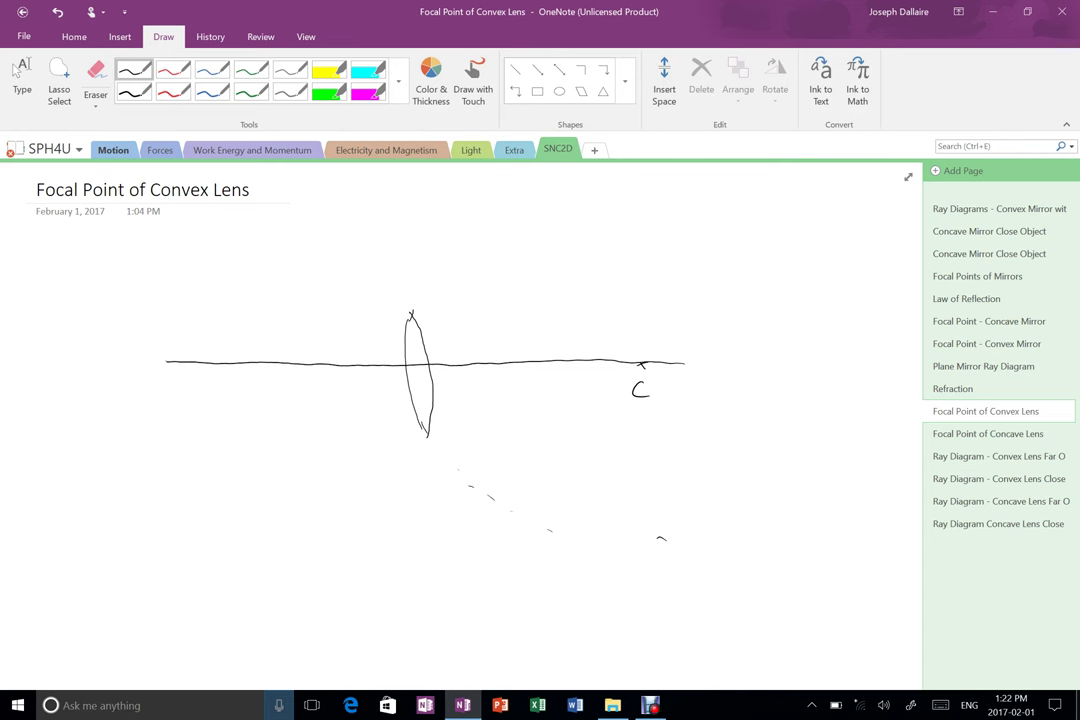
left_click(96, 71)
left_click(262, 363)
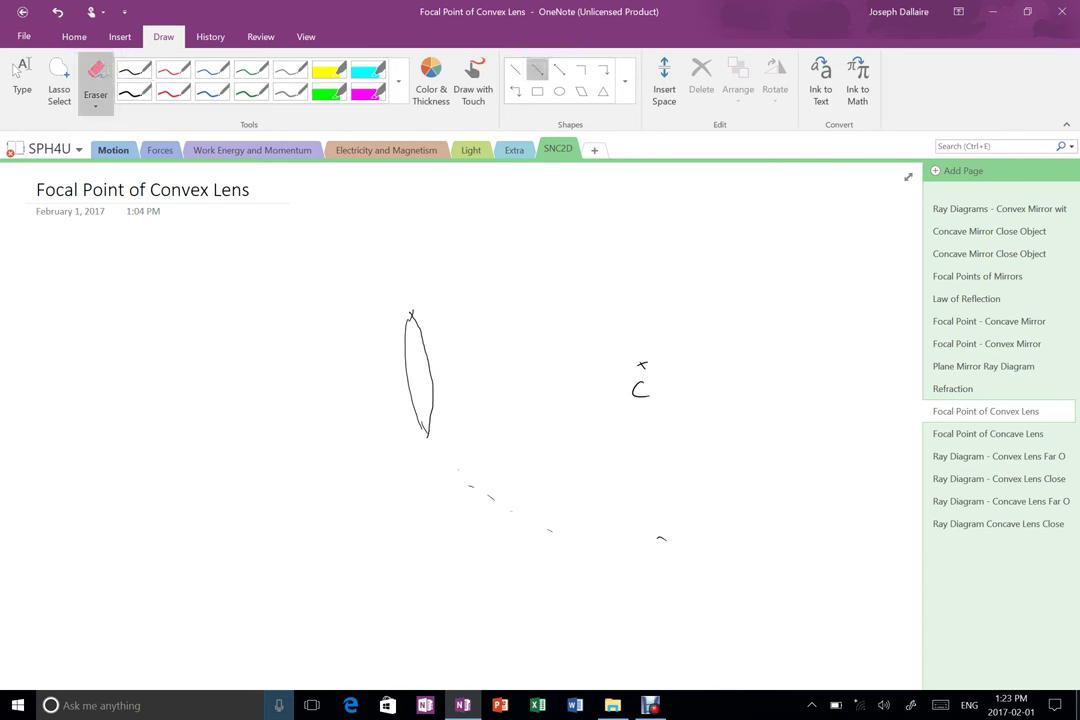
left_click(515, 69)
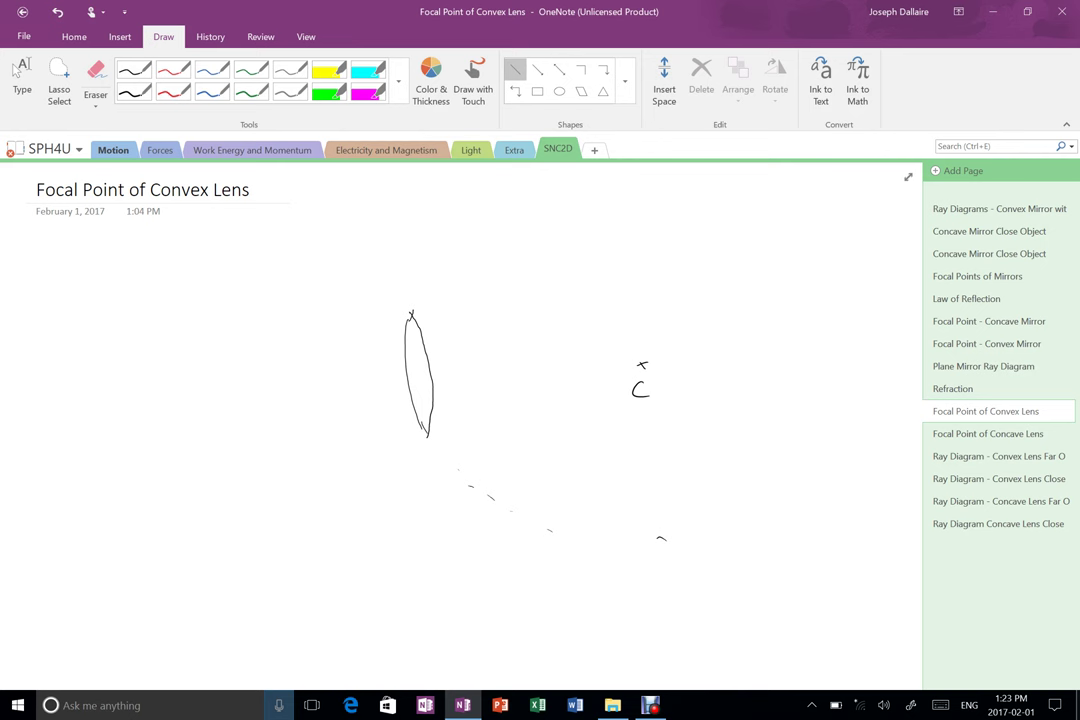
mouse_move(684, 356)
left_mouse_down()
mouse_move(251, 361)
mouse_move(217, 374)
left_mouse_up()
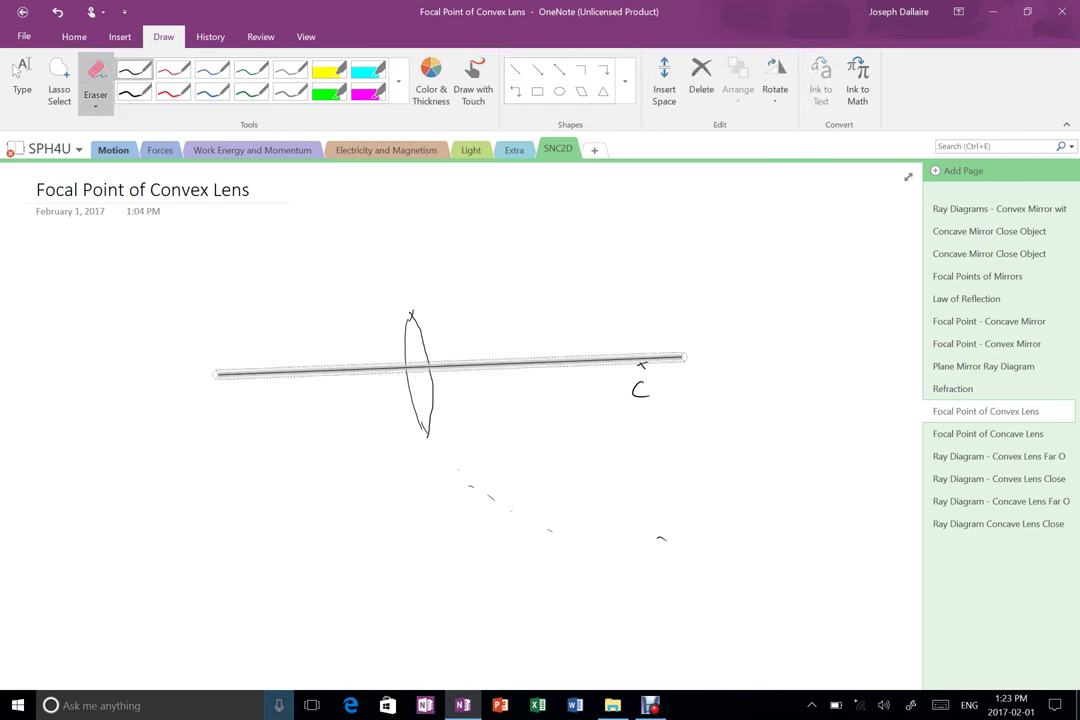
key("ctrl+z")
Draw the optical axis as a straight line through the lens to point C and label its end OA
left_click(515, 69)
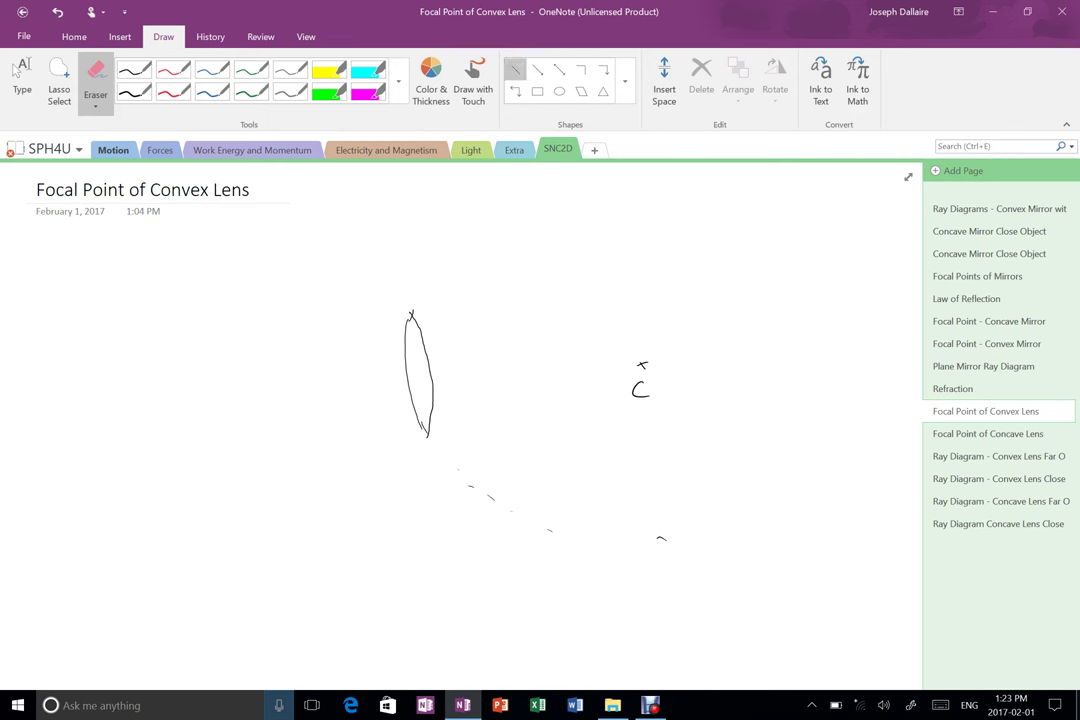
key("Escape")
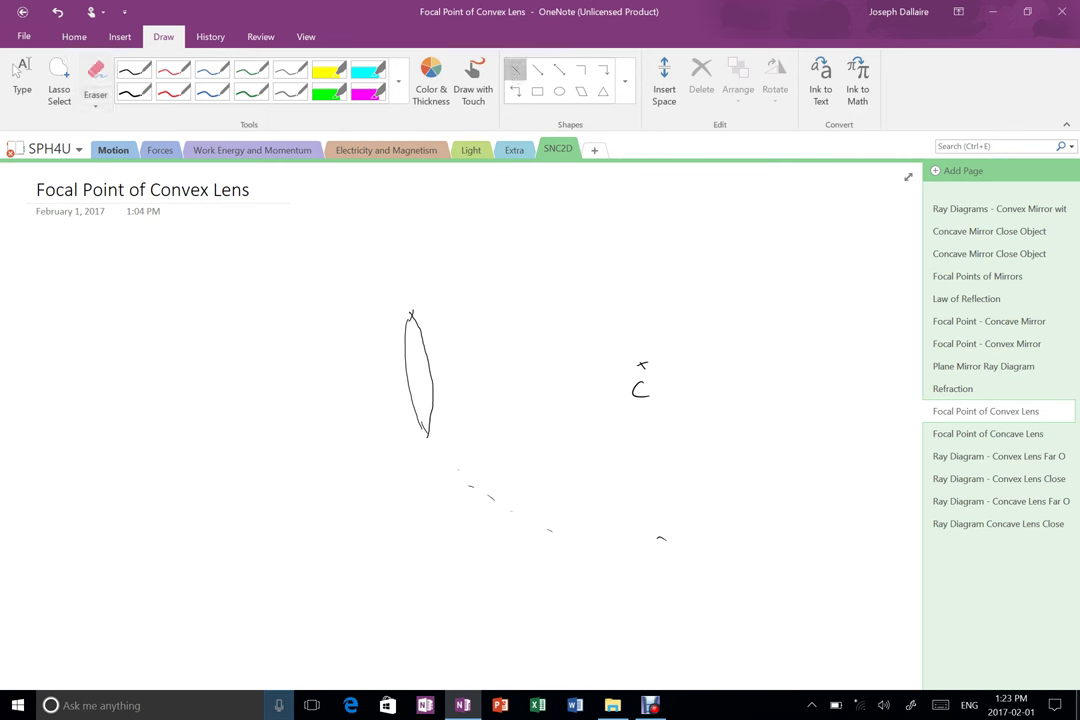
mouse_move(655, 362)
left_mouse_down()
mouse_move(377, 356)
mouse_move(337, 373)
mouse_move(223, 373)
left_mouse_up()
key("Escape")
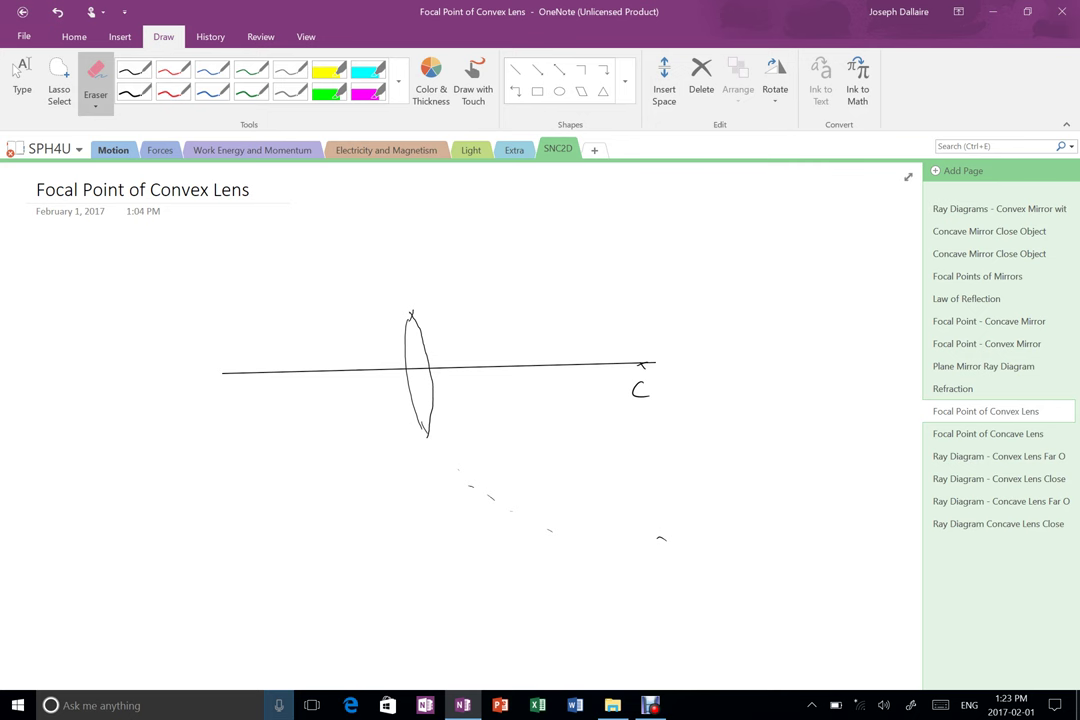
left_click(134, 69)
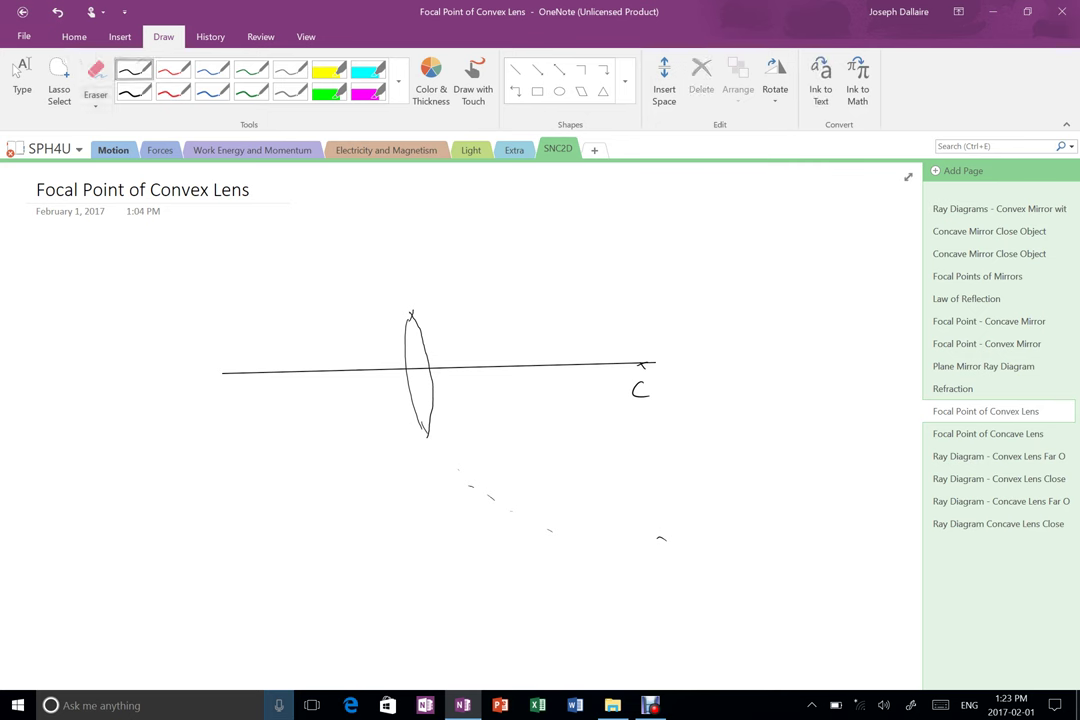
left_click_drag(680, 371, 696, 376)
Circle "Focal Point" in the title and handwrite the definition "where parallel (to OA) rays meet" beneath it
mouse_move(34, 206)
left_mouse_down()
mouse_move(57, 172)
mouse_move(30, 191)
left_mouse_up()
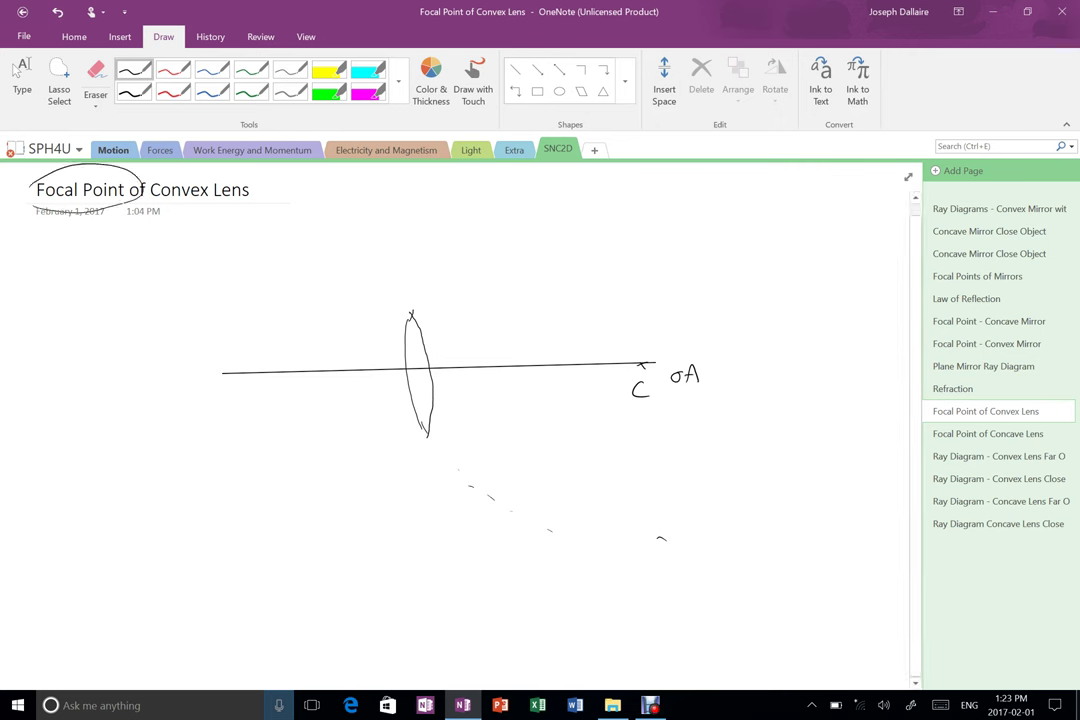
mouse_move(68, 248)
left_mouse_down()
mouse_move(256, 240)
mouse_move(280, 226)
mouse_move(322, 234)
mouse_move(395, 212)
mouse_move(423, 231)
mouse_move(526, 230)
left_mouse_up()
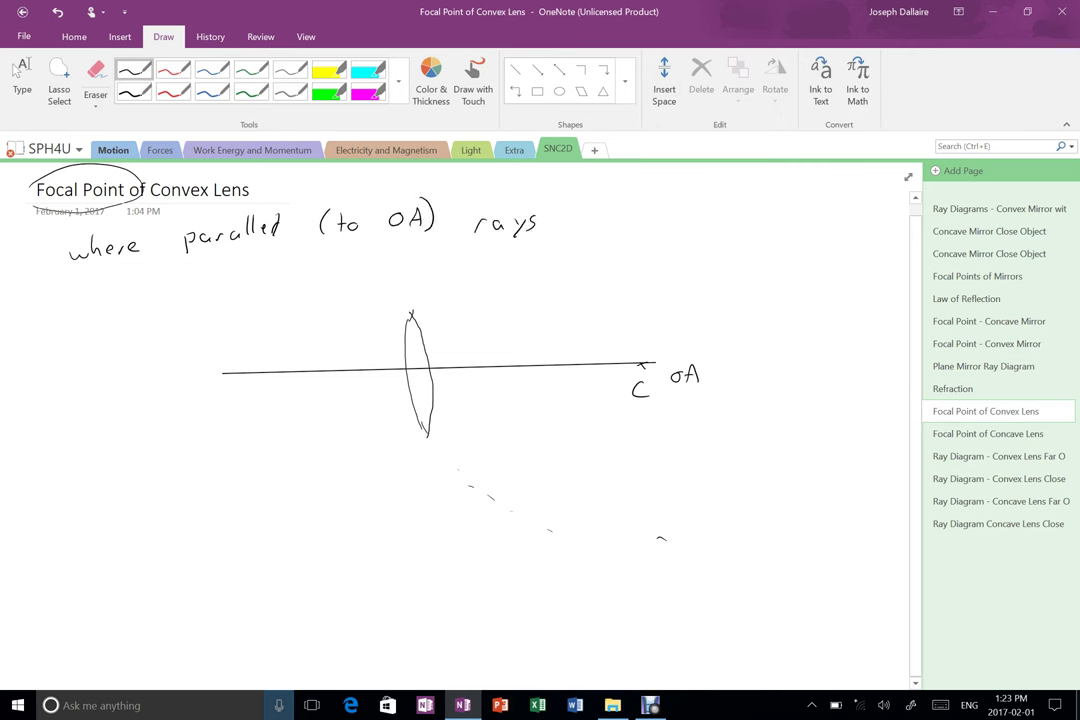
left_click_drag(597, 227, 641, 225)
left_click_drag(649, 210, 650, 226)
Draw a horizontal arrow ray above the optical axis, ending at the upper left face of the lens
left_click(538, 70)
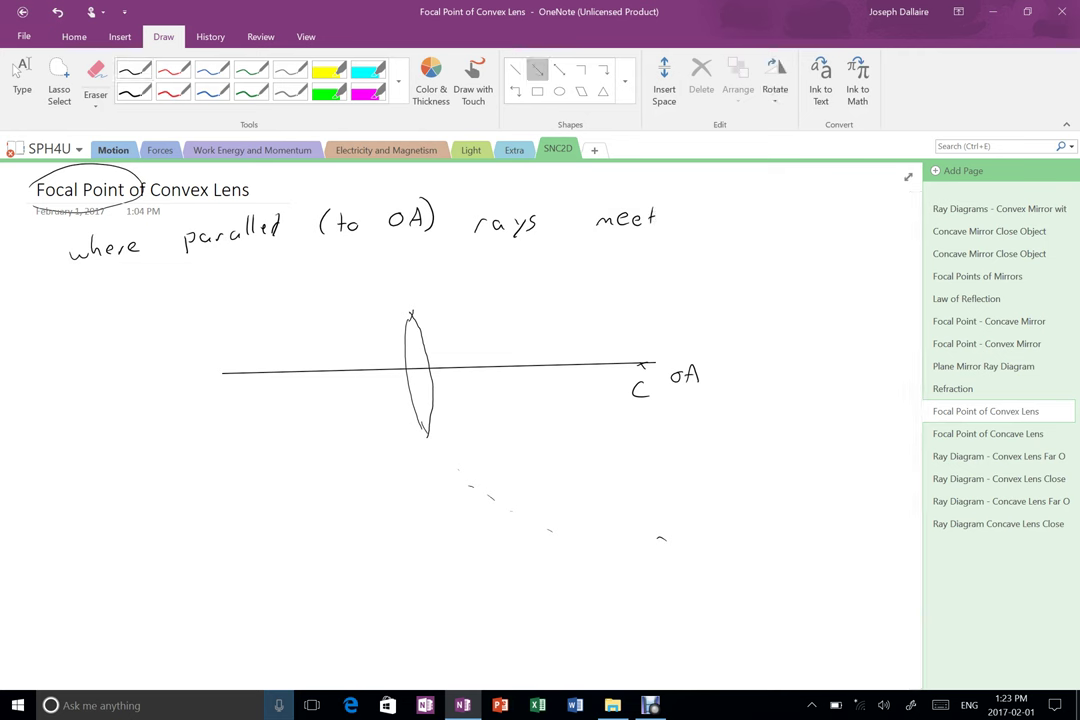
left_click_drag(270, 338, 405, 338)
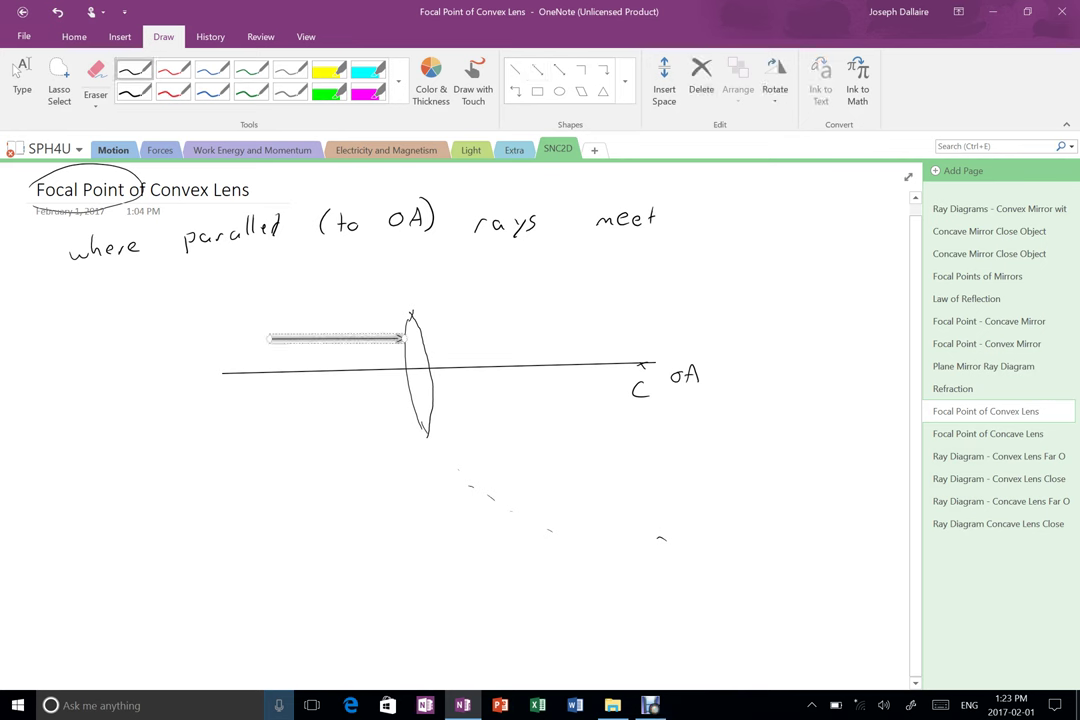
left_click(538, 70)
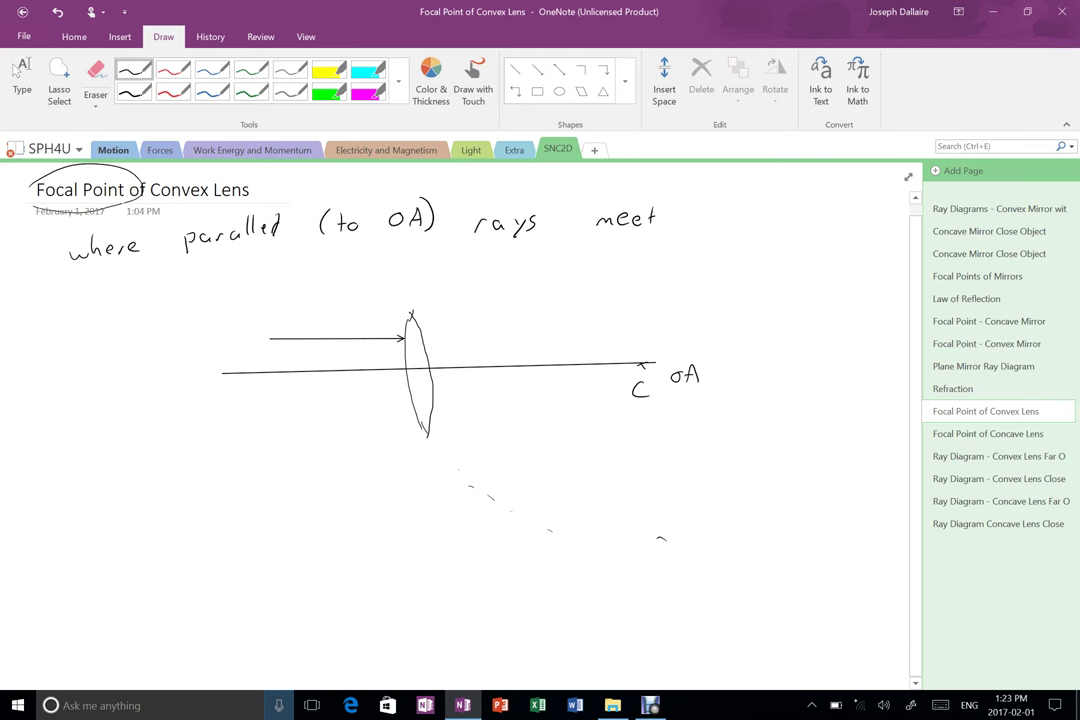
left_click_drag(282, 426, 415, 424)
left_click(95, 72)
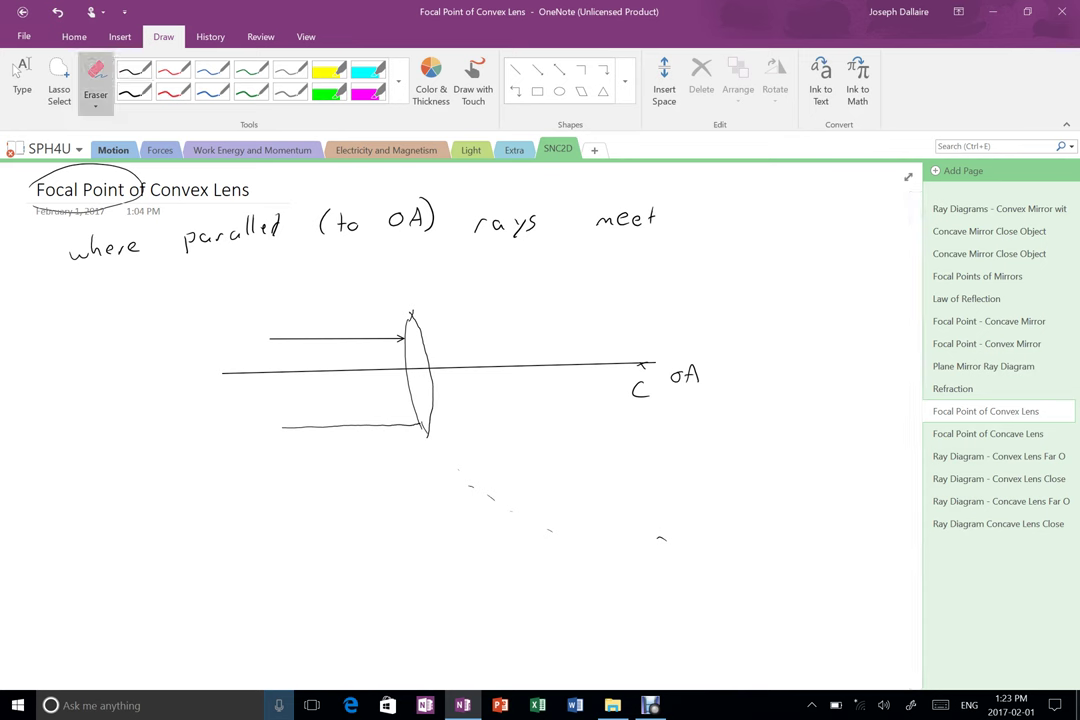
left_click(352, 427)
Draw a second horizontal arrow ray below the optical axis, ending at the lower left face of the lens
left_click(537, 69)
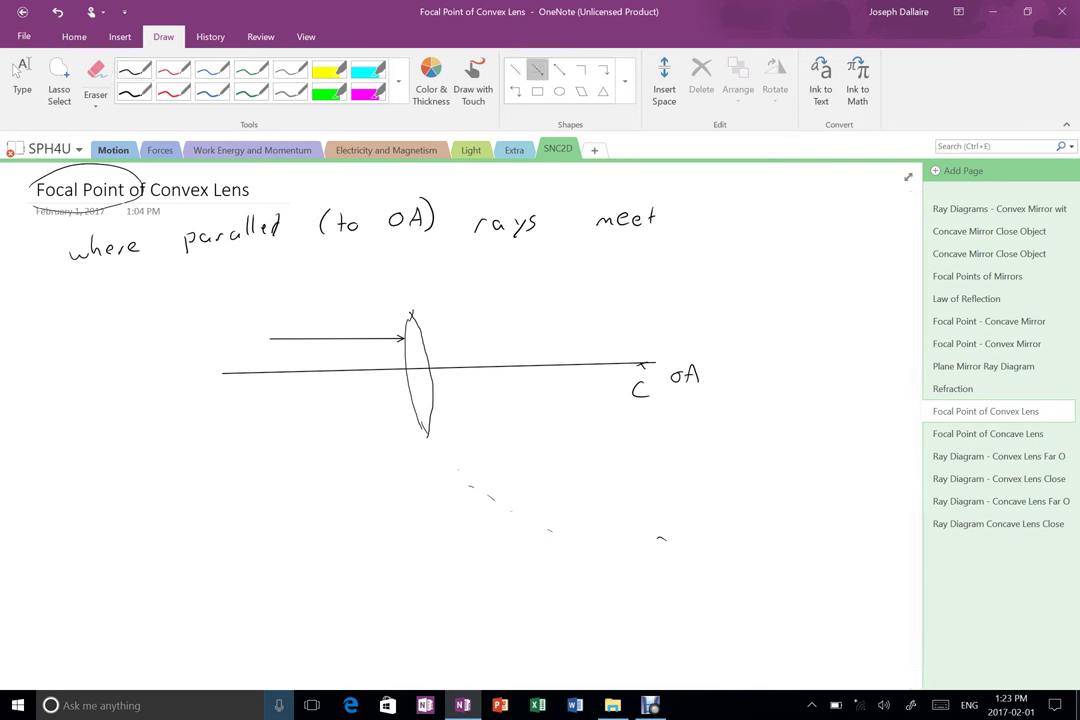
left_click_drag(270, 408, 413, 412)
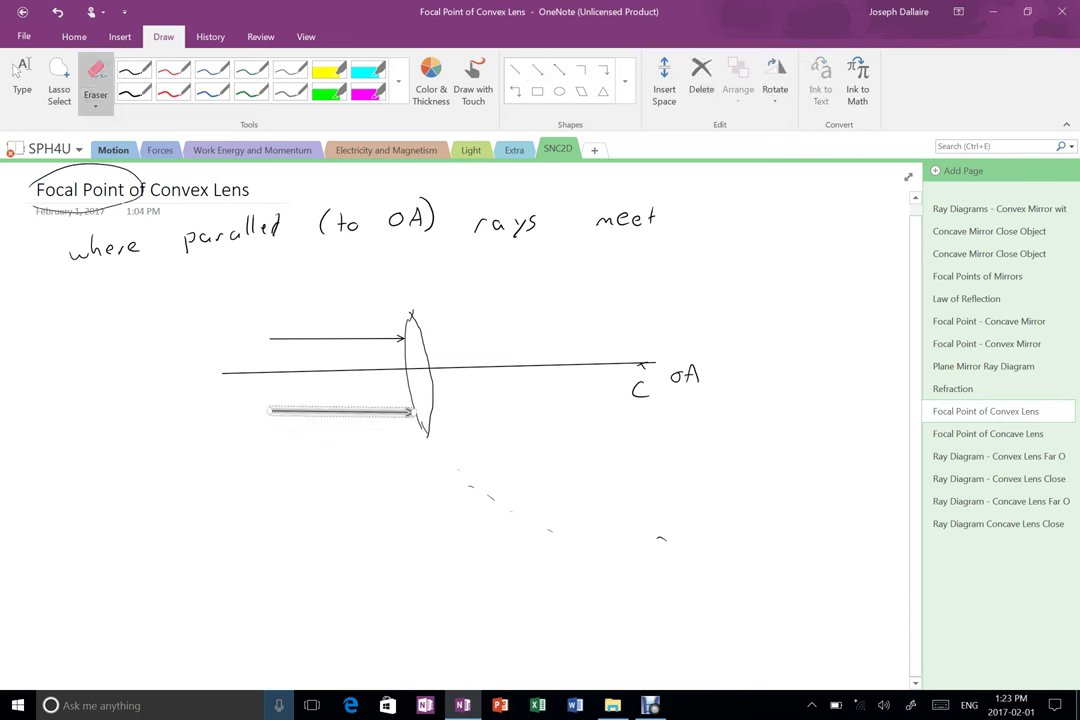
Circle the spot where the upper ray enters the lens with the thin black pen and label it A
left_click(134, 70)
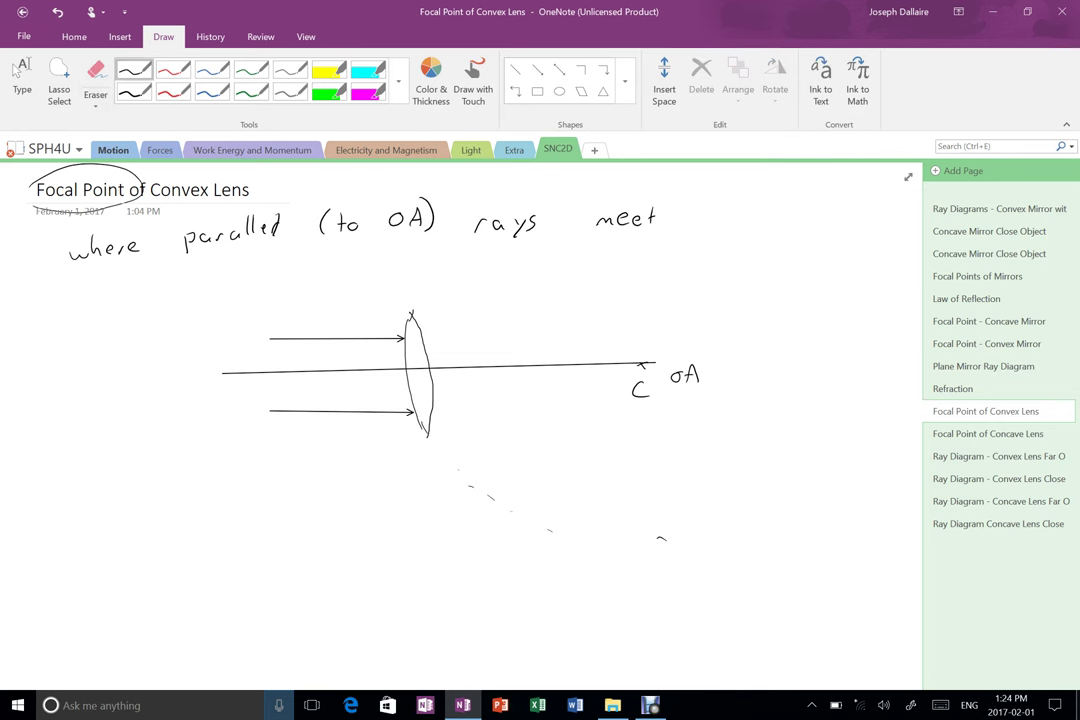
mouse_move(410, 313)
left_mouse_down()
mouse_move(386, 344)
mouse_move(412, 314)
left_mouse_up()
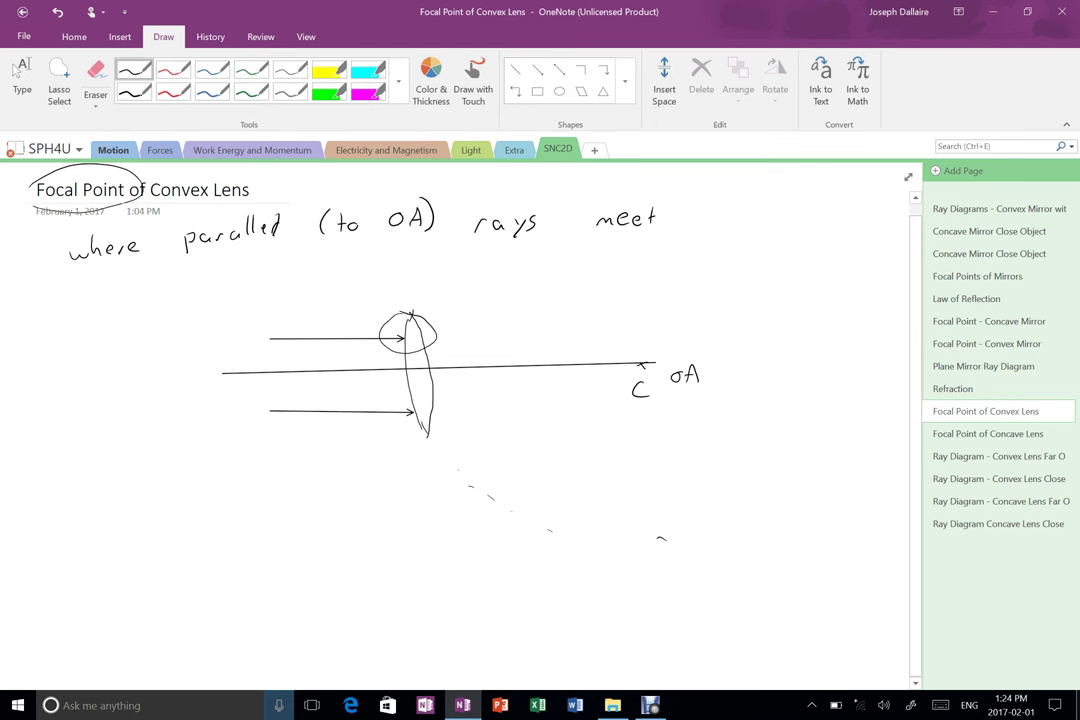
mouse_move(371, 283)
left_mouse_down()
mouse_move(369, 303)
mouse_move(381, 300)
left_mouse_up()
left_click_drag(370, 295, 380, 293)
Sketch an enlarged view of the circled lens section below the main diagram, using two curved faces
mouse_move(370, 540)
left_mouse_down()
mouse_move(381, 495)
mouse_move(439, 519)
mouse_move(436, 553)
left_mouse_up()
left_click_drag(423, 488, 437, 506)
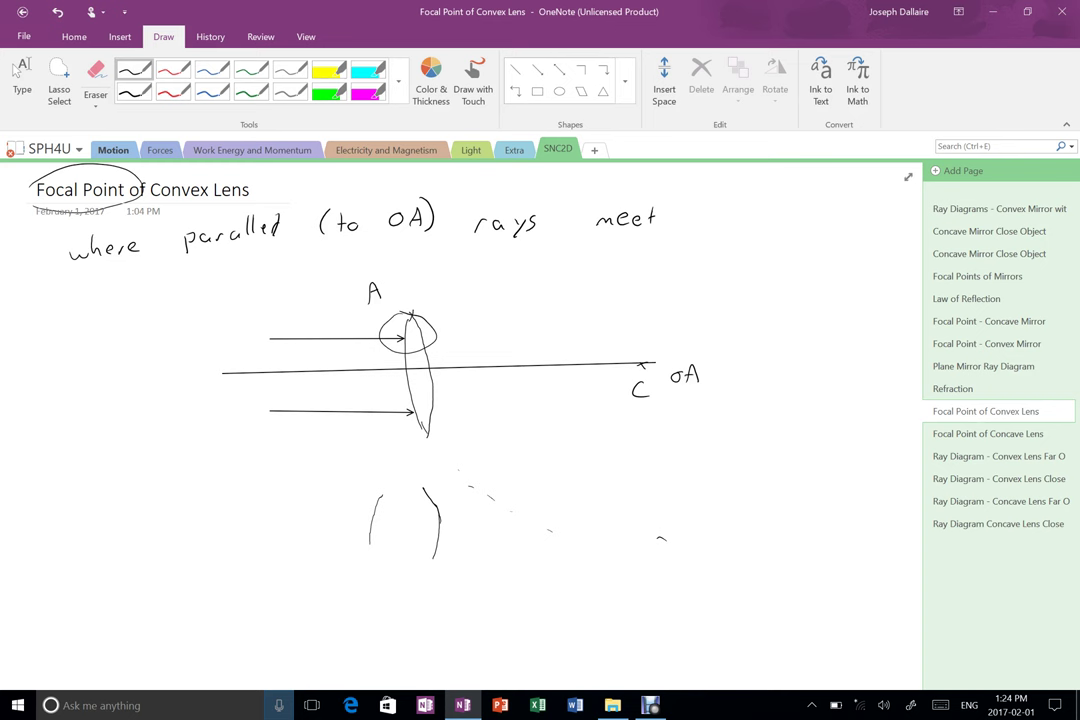
left_click(96, 82)
left_click_drag(430, 500, 440, 516)
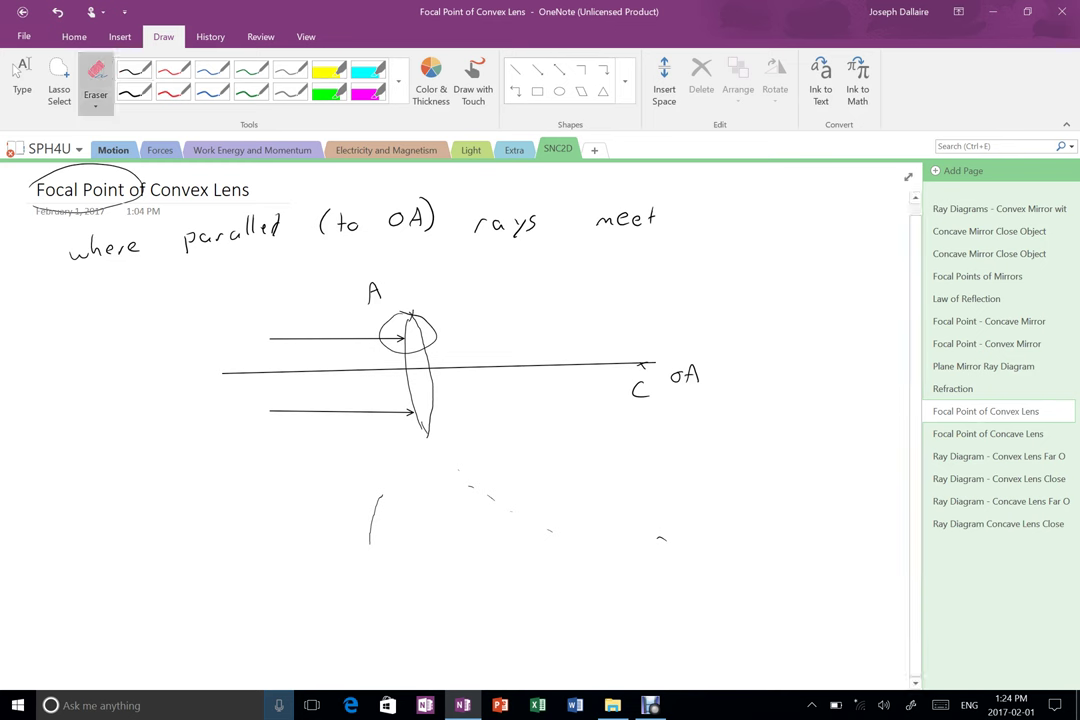
left_click(134, 70)
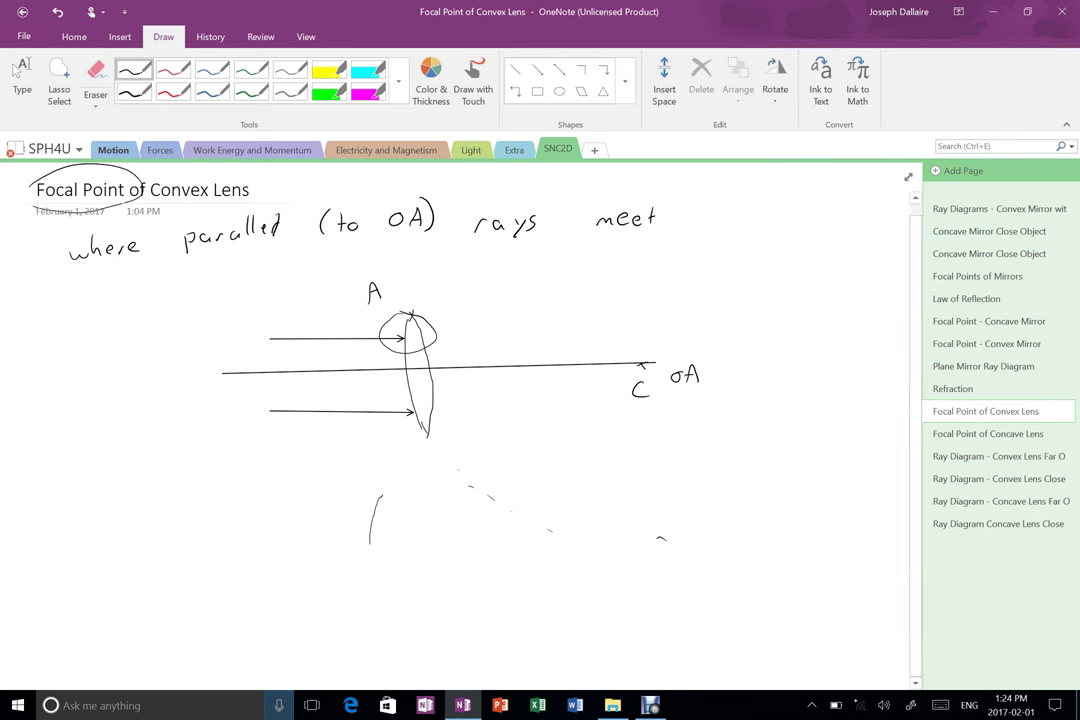
left_click_drag(418, 487, 433, 540)
Draw a horizontal incident ray to the enlarged section's left face and a dashed normal through the point of contact
left_click_drag(319, 517, 360, 518)
left_click(18, 70)
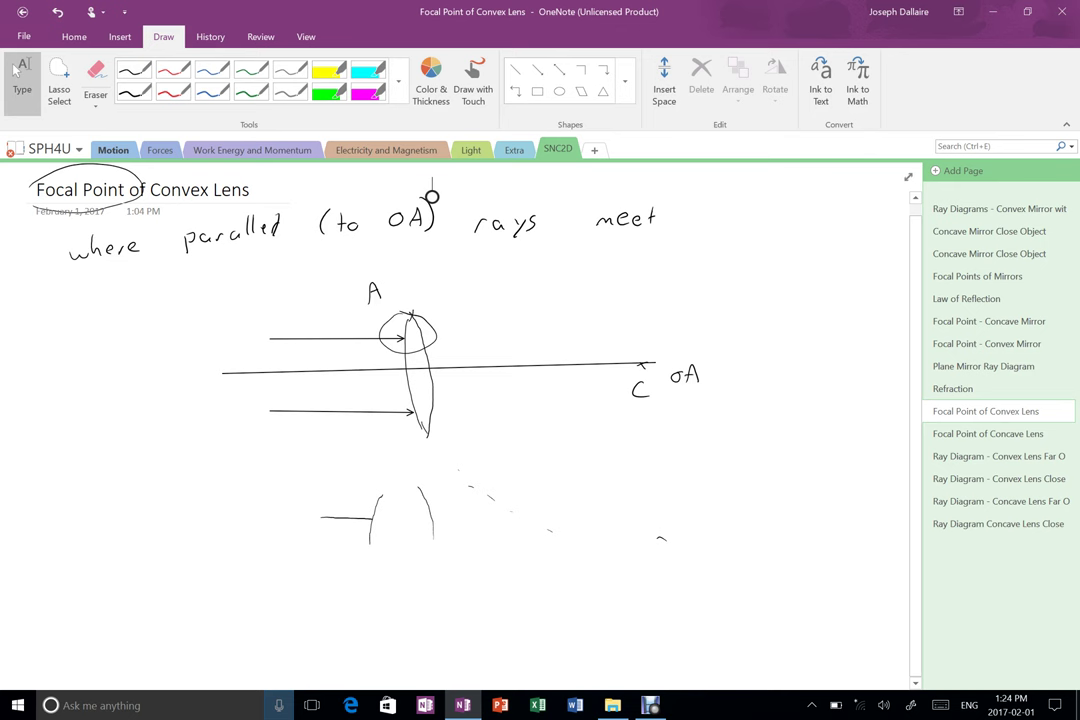
left_click(134, 68)
left_click_drag(332, 500, 411, 540)
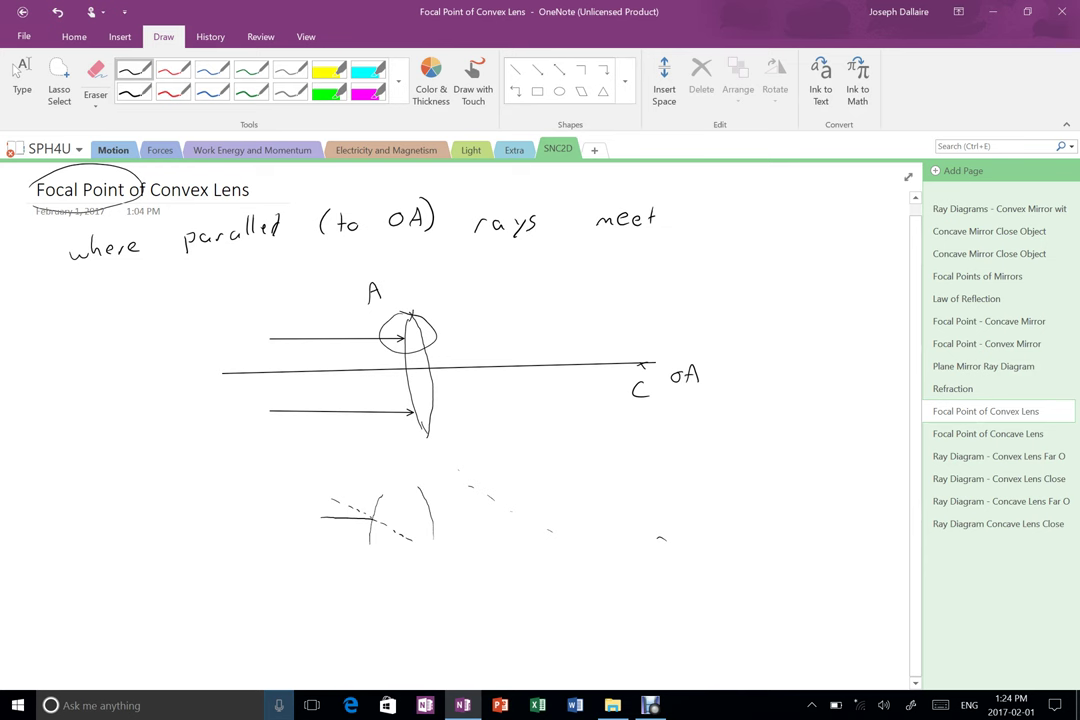
Label the refractive indices above the enlarged section: n=1 before the lens, n=1.5 inside it and n=1 beyond it
mouse_move(229, 478)
left_mouse_down()
mouse_move(235, 468)
mouse_move(239, 478)
left_mouse_up()
left_click_drag(248, 468, 259, 474)
left_click_drag(268, 463, 270, 475)
mouse_move(387, 473)
left_mouse_down()
mouse_move(388, 485)
mouse_move(413, 470)
left_mouse_up()
mouse_move(407, 476)
left_mouse_down()
mouse_move(434, 468)
mouse_move(491, 483)
mouse_move(508, 466)
left_mouse_up()
left_click(429, 468)
left_click_drag(498, 474, 520, 478)
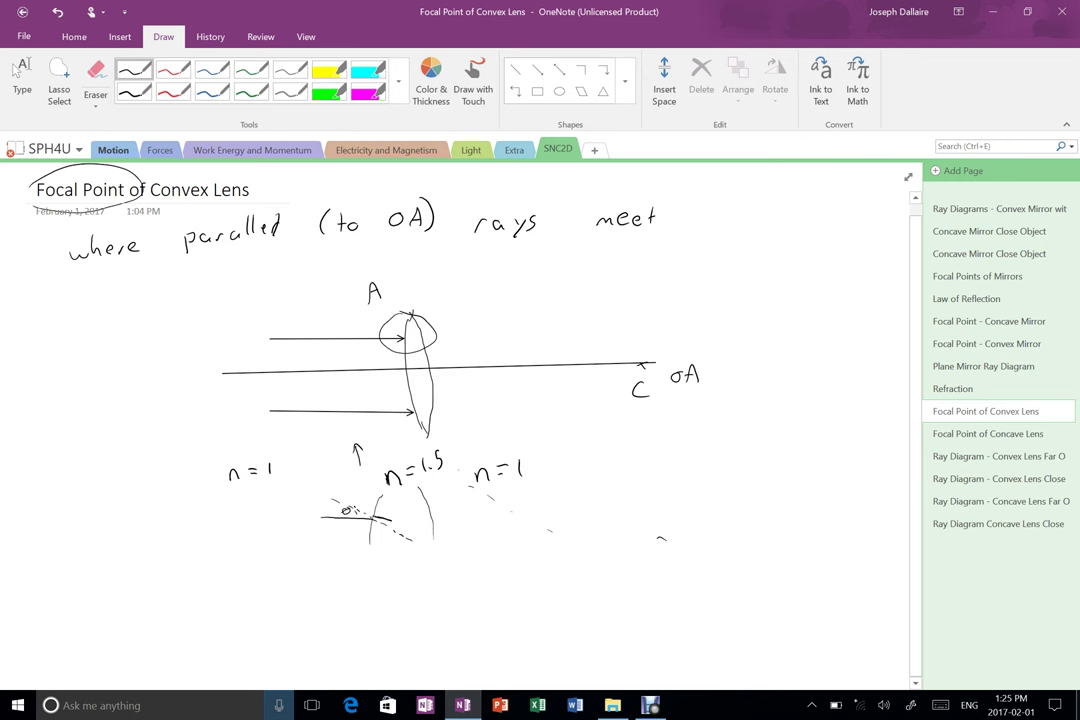
Mark the refracted ray's angle inside the enlarged section and draw a dashed normal at the right face
left_click_drag(410, 521, 401, 526)
left_click_drag(404, 525, 409, 525)
mouse_move(405, 522)
left_mouse_down()
mouse_move(433, 531)
mouse_move(424, 533)
left_mouse_up()
left_click_drag(453, 526, 458, 525)
Note the changes at each face: n up and θ down on entering, n down and θ up on leaving
left_click(18, 70)
left_click_drag(480, 444, 494, 443)
left_click_drag(315, 462, 362, 489)
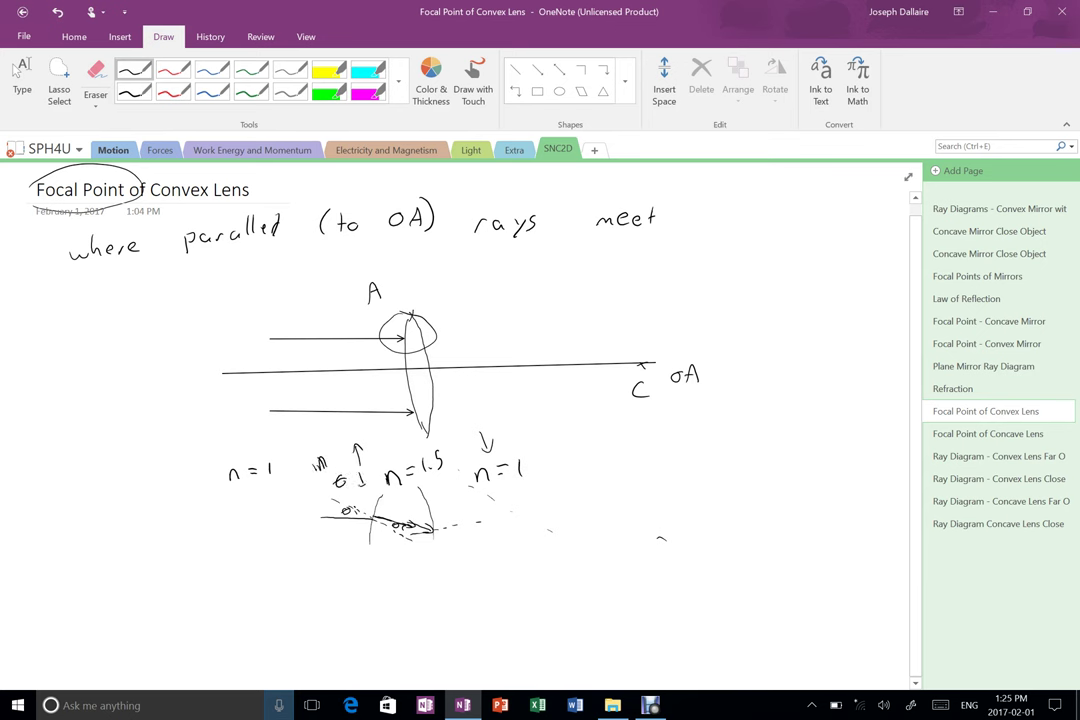
left_click_drag(460, 458, 471, 457)
left_click_drag(551, 442, 549, 424)
Draw the arrow ray bending downward out of the enlarged section with its angle θr, and label the sketch A
left_click_drag(435, 530, 466, 562)
mouse_move(458, 560)
left_mouse_down()
mouse_move(467, 555)
mouse_move(456, 530)
left_mouse_up()
left_click_drag(449, 534, 473, 531)
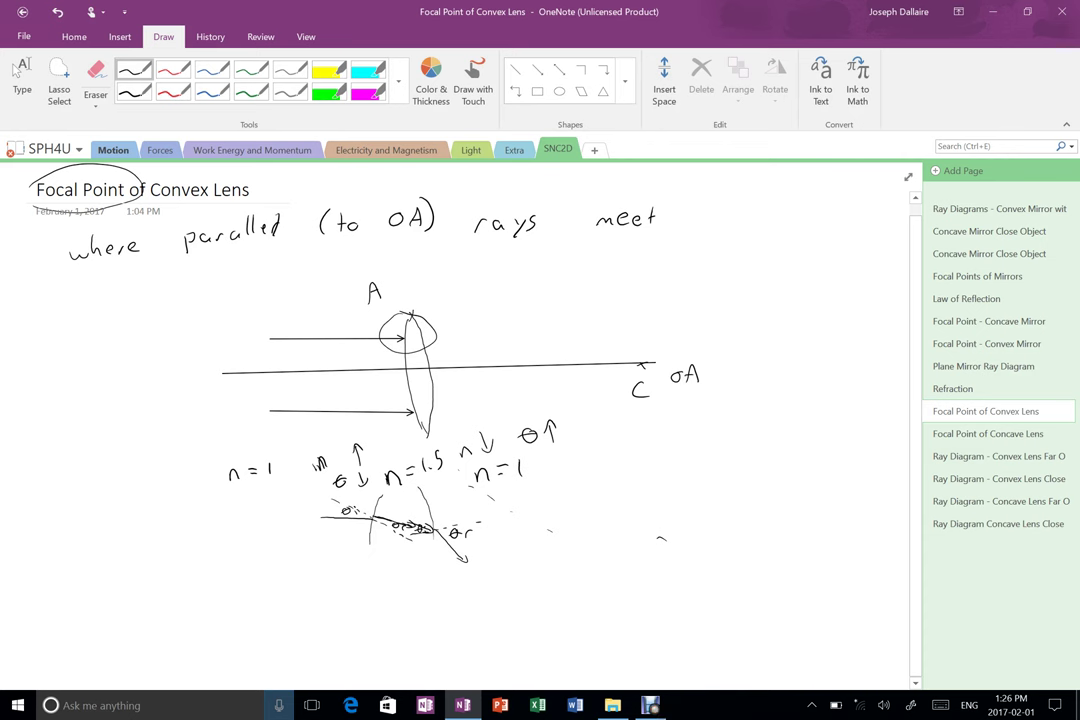
left_click_drag(210, 471, 221, 460)
Draw the upper ray's refracted arrow from the lens in the main diagram, sloping down across the optical axis
left_click(538, 70)
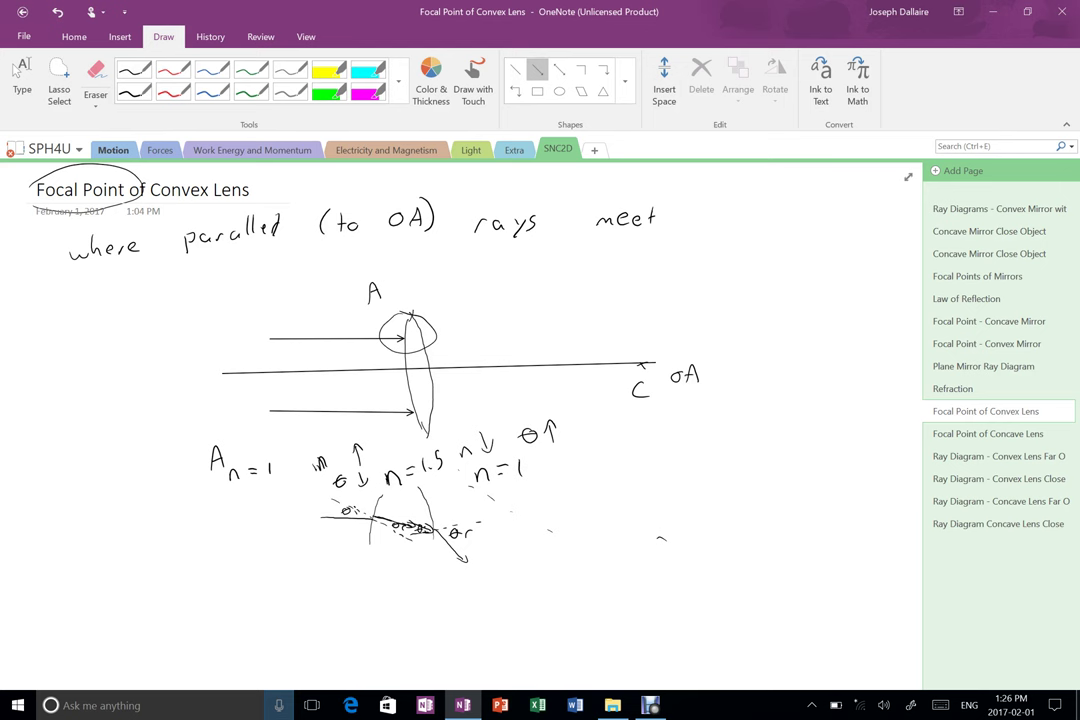
mouse_move(415, 340)
left_mouse_down()
mouse_move(576, 375)
mouse_move(595, 392)
left_mouse_up()
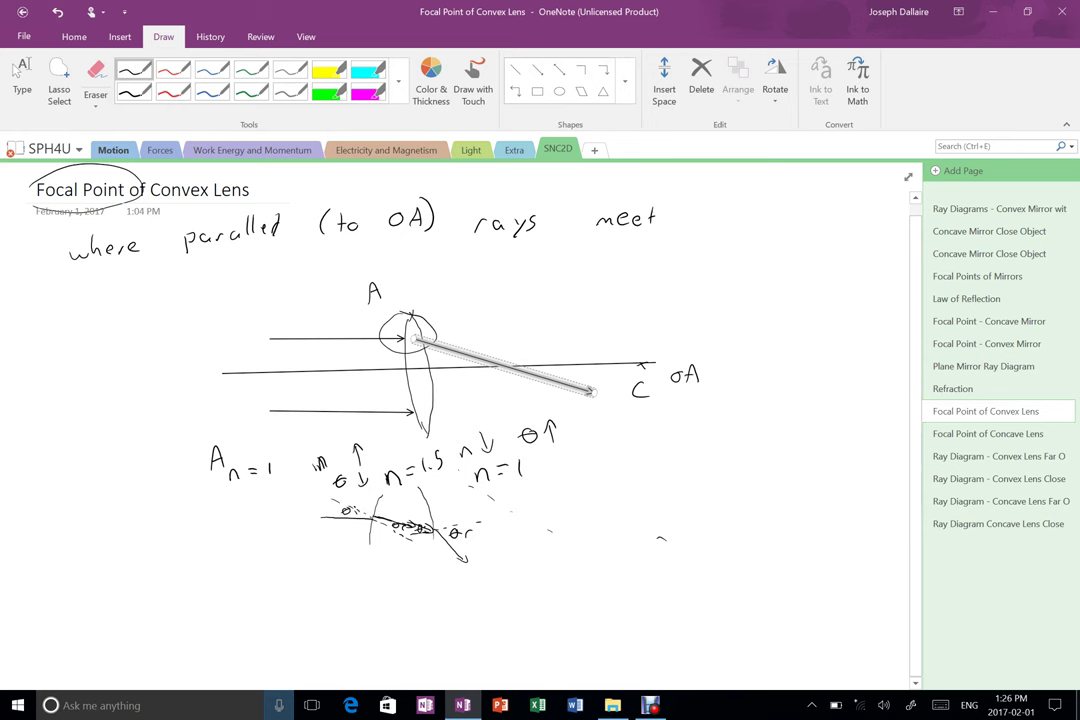
Circle the spot where the lower ray enters the lens and write the heading B below sketch A
scroll(460, 425, "down", 2)
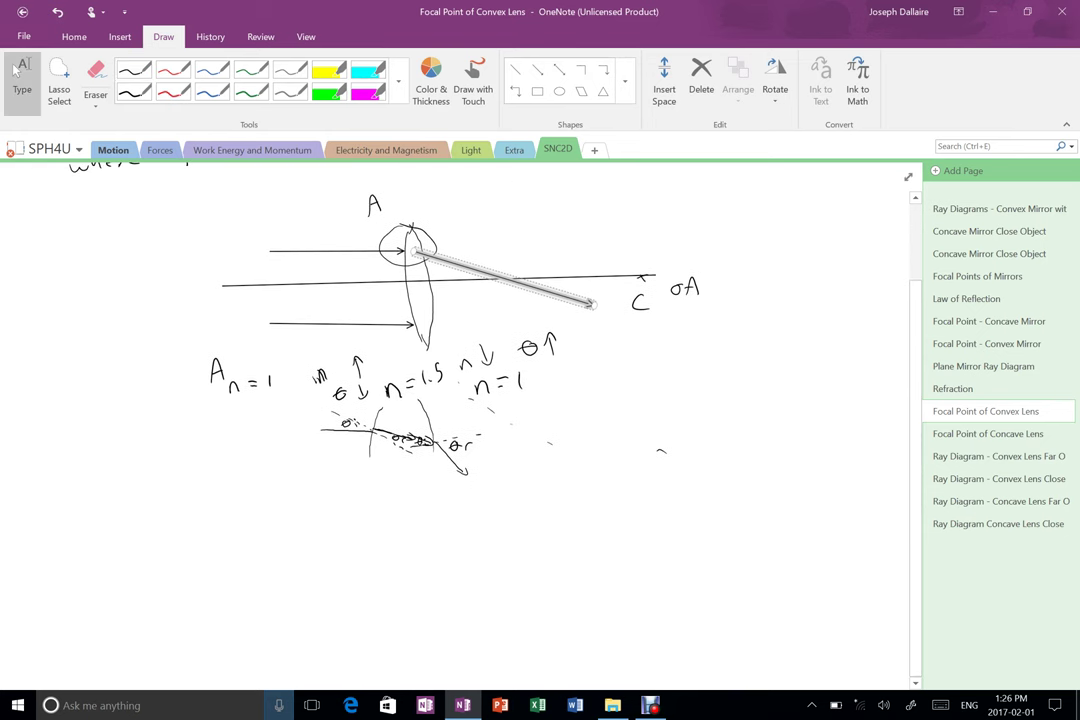
left_click(135, 70)
left_click_drag(437, 309, 396, 330)
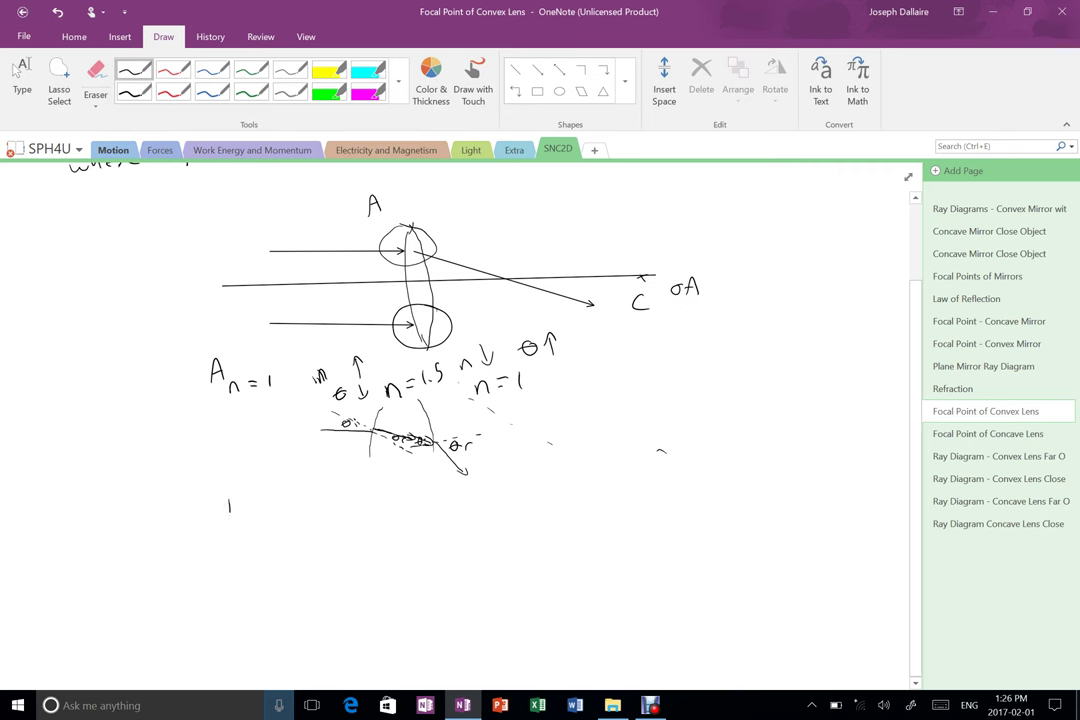
left_click_drag(230, 490, 232, 521)
Sketch two curved lens faces for B, with a horizontal incident arrow ray and a dashed normal at the left face
left_click_drag(393, 530, 429, 622)
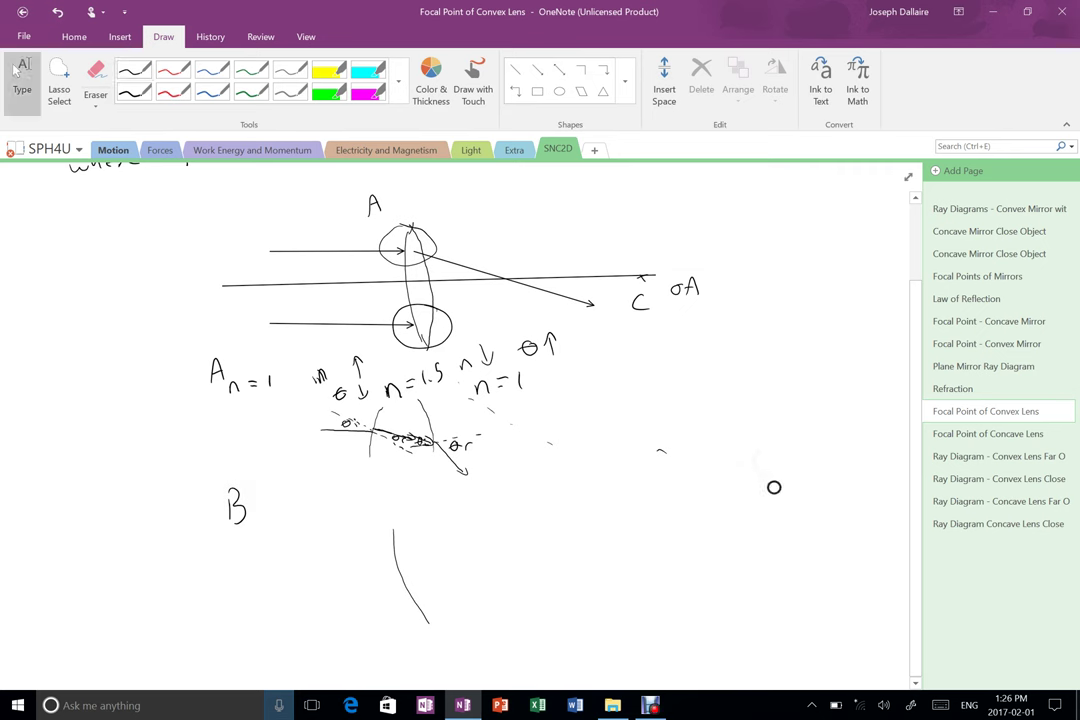
left_click_drag(565, 624, 563, 529)
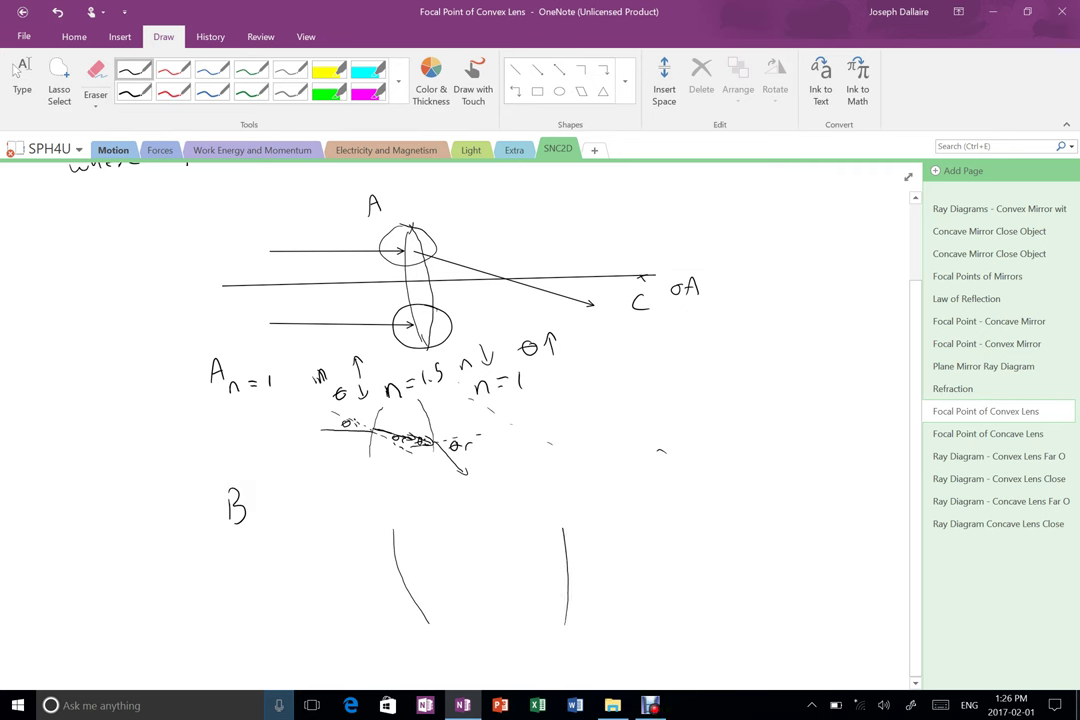
left_click_drag(564, 622, 555, 645)
left_click_drag(322, 591, 410, 591)
left_click_drag(415, 589, 427, 582)
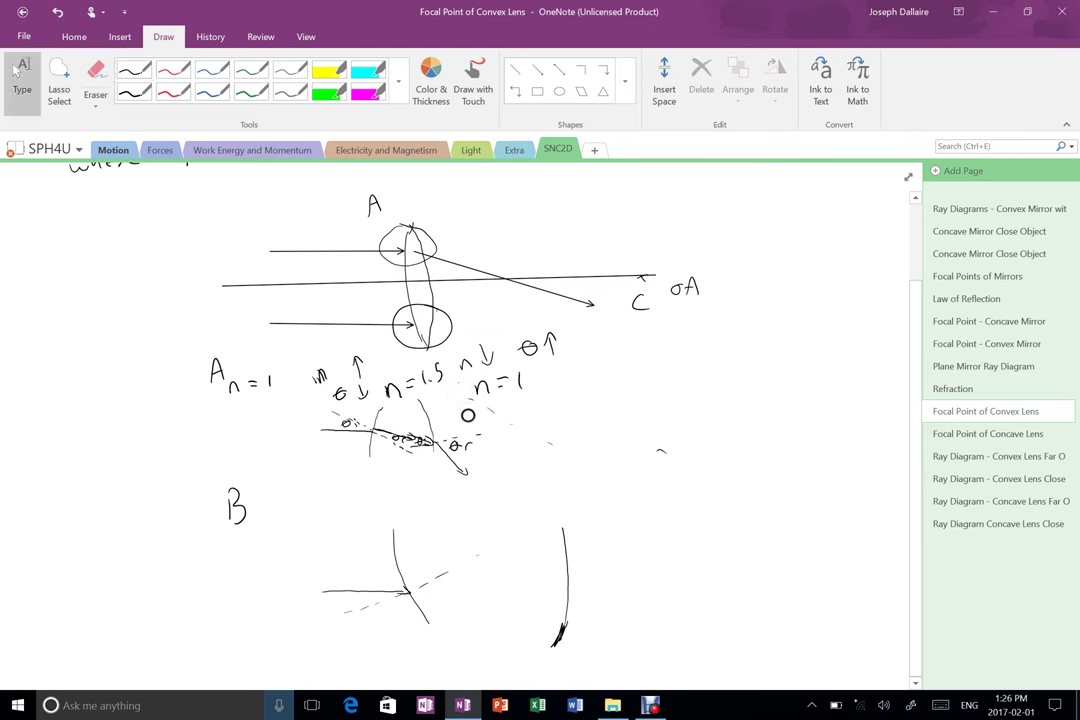
Label the refractive index outside the left face of sketch B as n=1
left_click_drag(305, 534, 313, 534)
left_click_drag(317, 526, 325, 528)
left_click_drag(335, 515, 335, 528)
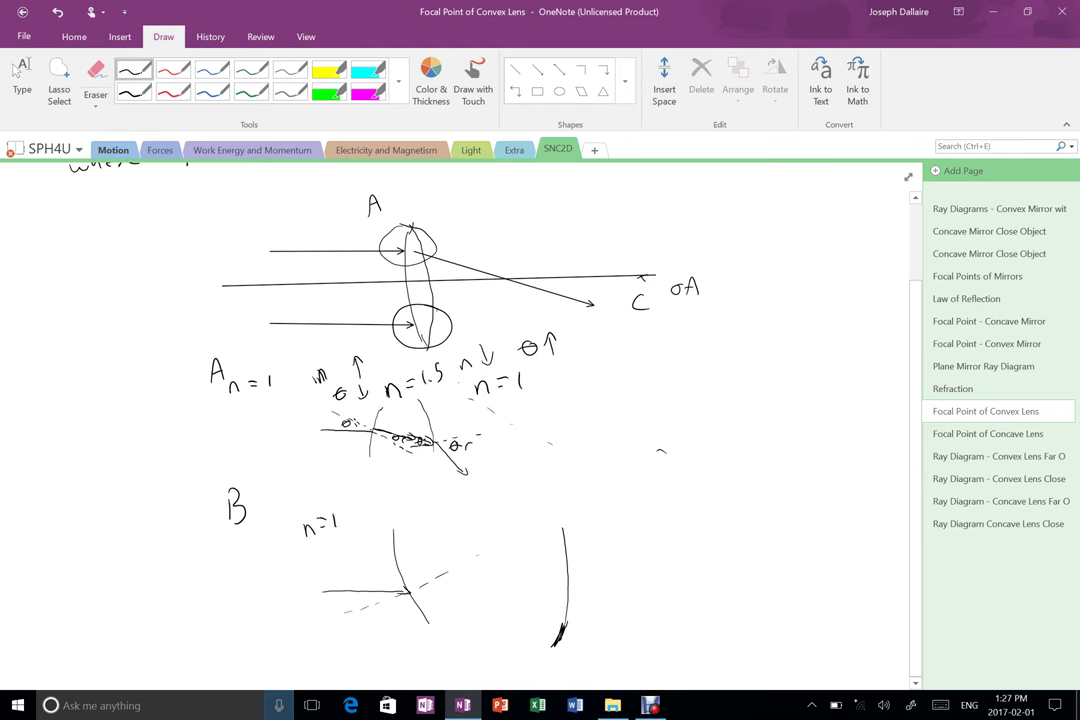
Label the inside of sketch B's left face n=1.5 and note n↑ and θ↓ above the labels
left_click_drag(408, 525, 453, 511)
left_click_drag(470, 493, 462, 511)
left_click_drag(353, 500, 373, 500)
left_click_drag(407, 478, 438, 490)
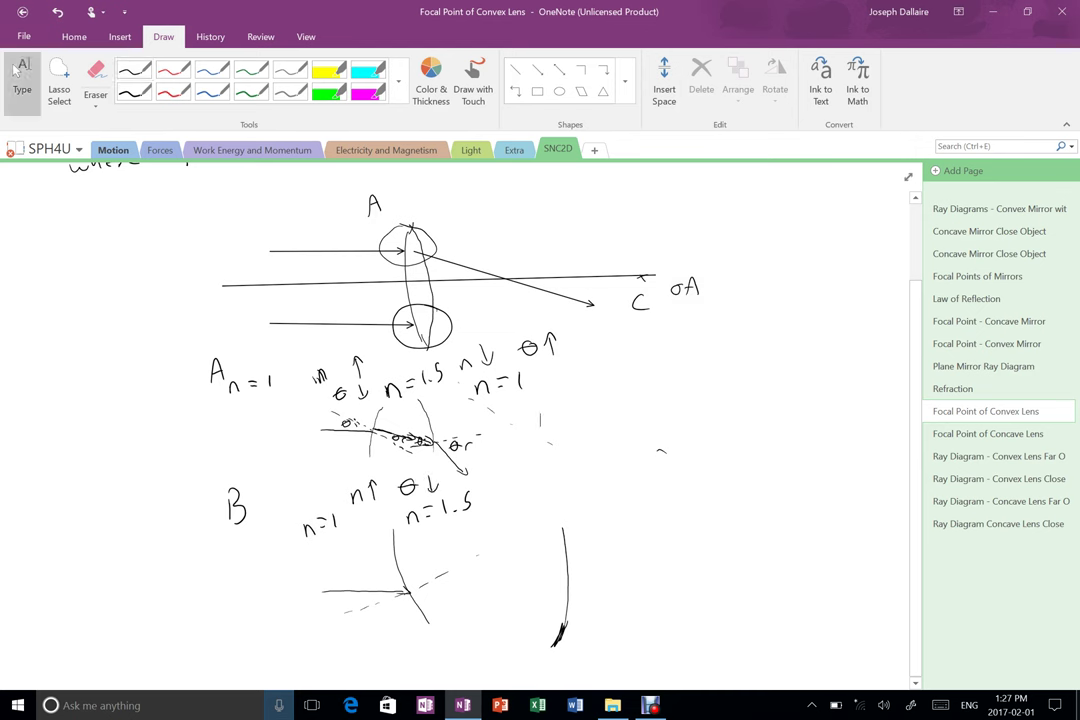
Draw the refracted ray bending upward from sketch B's left face and mark the incident and refracted angles with θ
left_click_drag(370, 592, 463, 586)
mouse_move(459, 580)
left_mouse_down()
mouse_move(461, 589)
mouse_move(444, 576)
left_mouse_up()
mouse_move(438, 579)
left_mouse_down()
mouse_move(470, 575)
mouse_move(415, 591)
left_mouse_up()
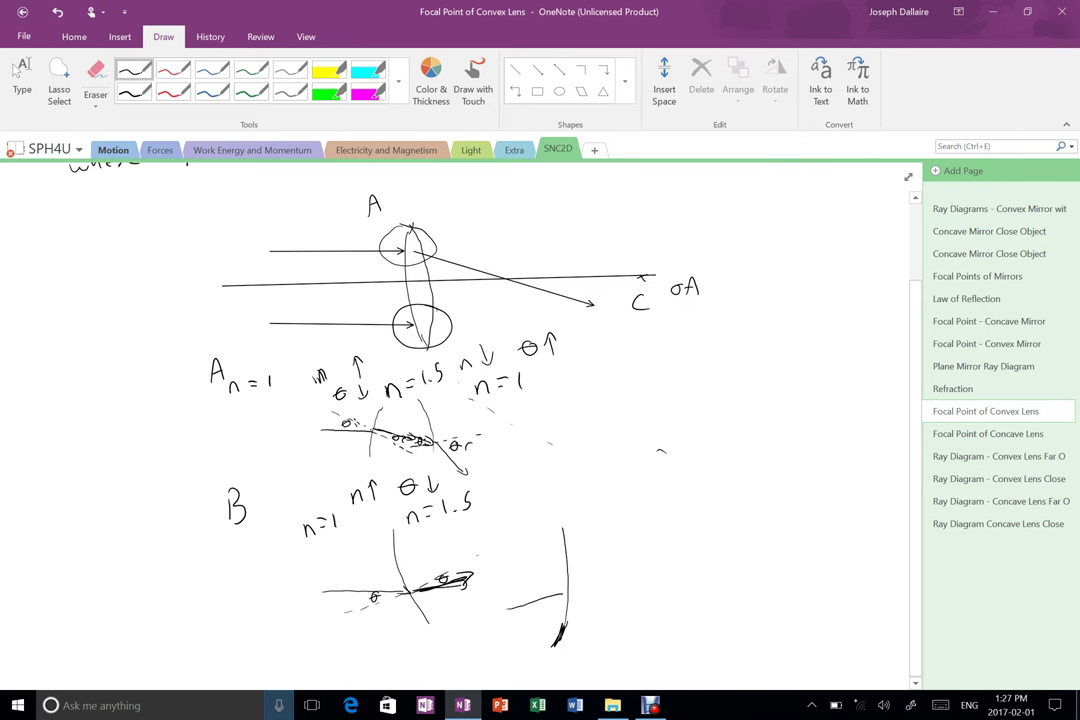
Draw an upward-sloping incident arrow meeting sketch B's right face, with a dashed normal through the point of contact
left_click_drag(507, 607, 567, 594)
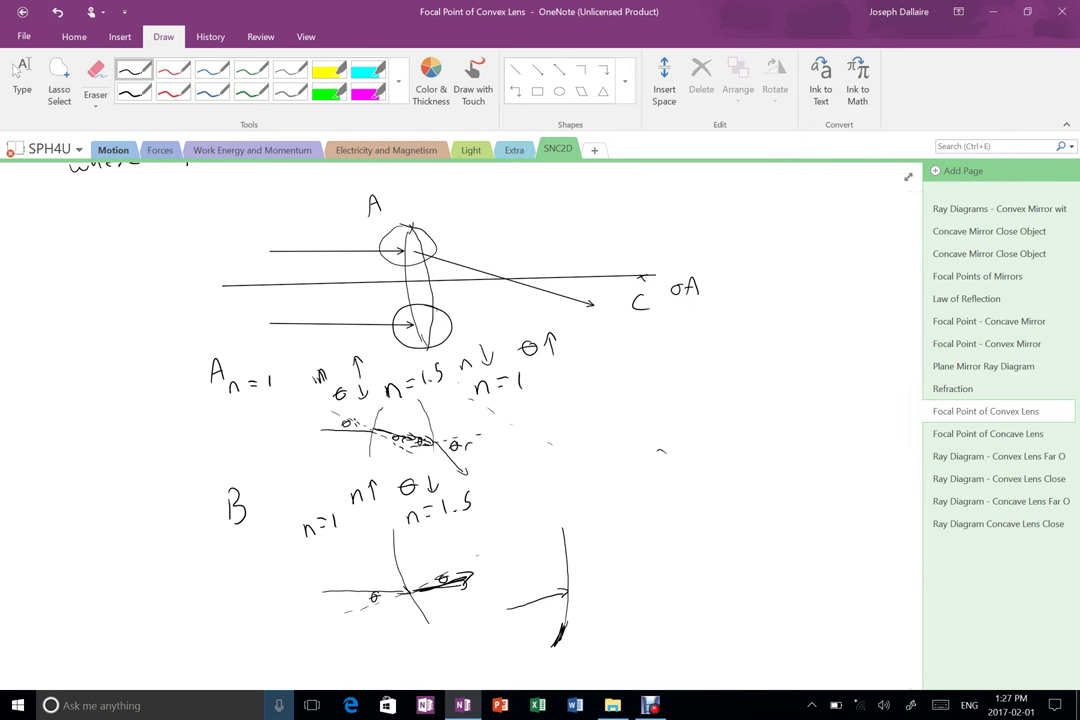
left_click_drag(572, 592, 584, 592)
mouse_move(594, 592)
left_mouse_down()
mouse_move(607, 592)
mouse_move(527, 582)
left_mouse_up()
left_click_drag(522, 581, 512, 580)
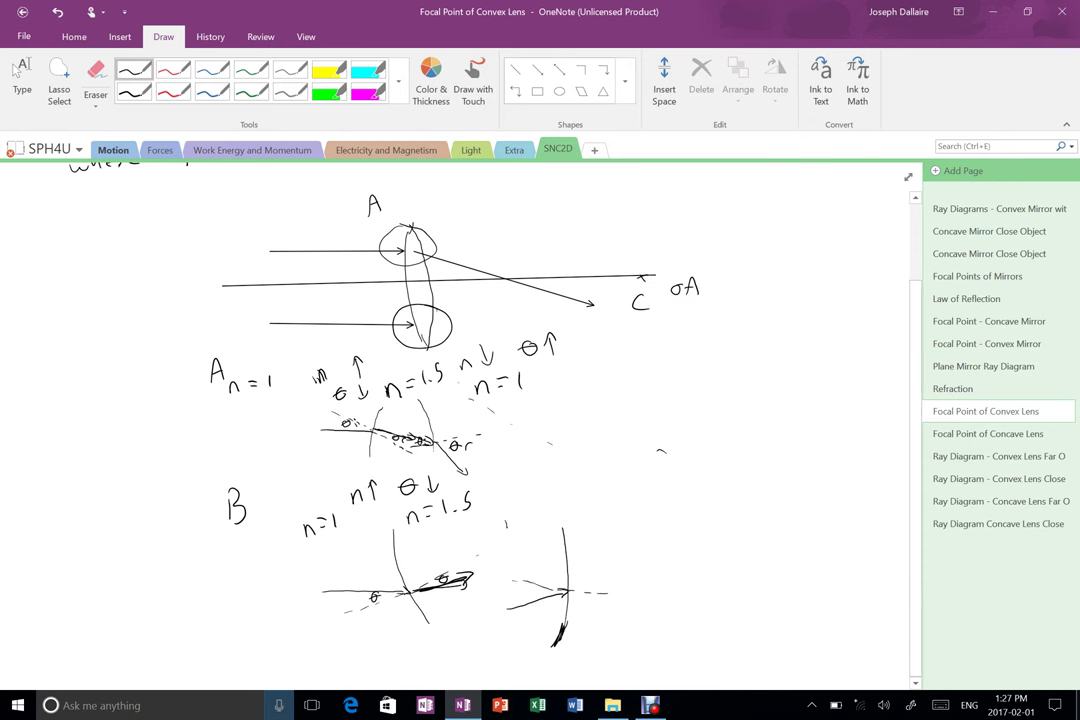
Label sketch B's right face n=1.5 inside and n=1 outside, and write n↓ and θ↑ above them
left_click_drag(506, 527, 513, 528)
left_click_drag(515, 520, 520, 519)
left_click_drag(516, 524, 532, 522)
left_click(529, 522)
left_click_drag(534, 512, 607, 521)
left_click_drag(613, 513, 620, 513)
left_click_drag(613, 517, 620, 517)
left_click_drag(628, 507, 629, 521)
mouse_move(533, 485)
left_mouse_down()
mouse_move(561, 467)
mouse_move(609, 473)
mouse_move(608, 459)
left_mouse_up()
left_click_drag(595, 467, 633, 460)
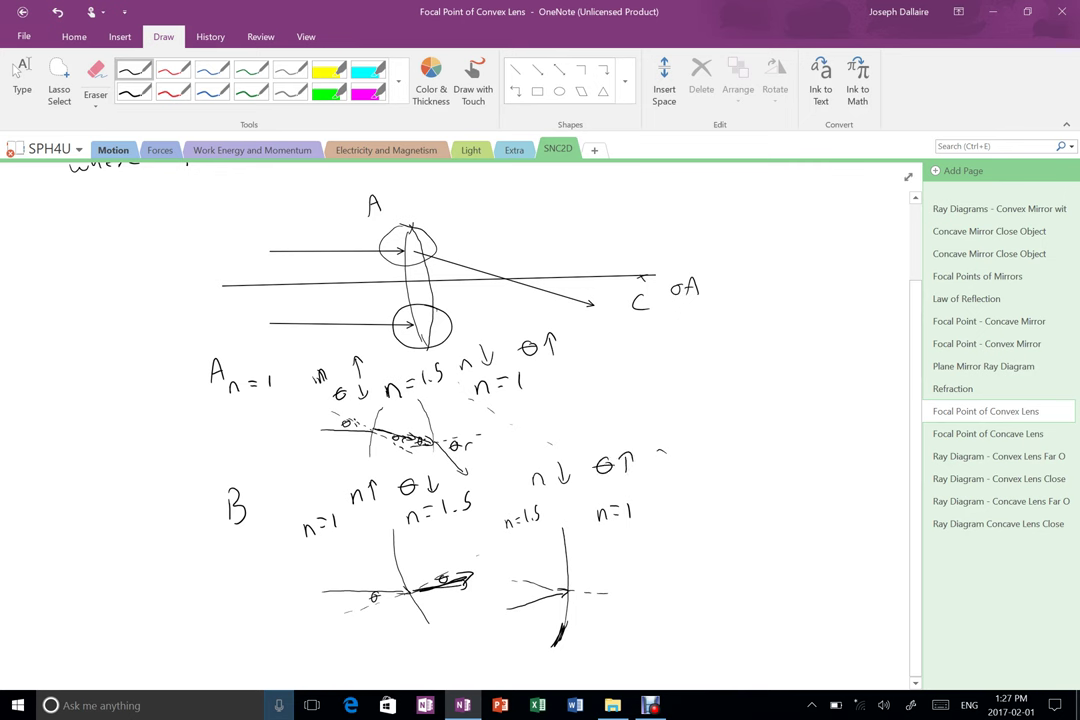
Draw the refracted arrow rising away from sketch B's right face and label the angles θi and θr
mouse_move(568, 591)
left_mouse_down()
mouse_move(606, 554)
mouse_move(593, 574)
mouse_move(611, 576)
left_mouse_up()
left_click_drag(526, 588, 525, 589)
left_click_drag(519, 594, 538, 596)
Draw the lower ray's refracted arrow rising across the optical axis in the main diagram, and mark the crossing with a dot labelled F
left_click(537, 69)
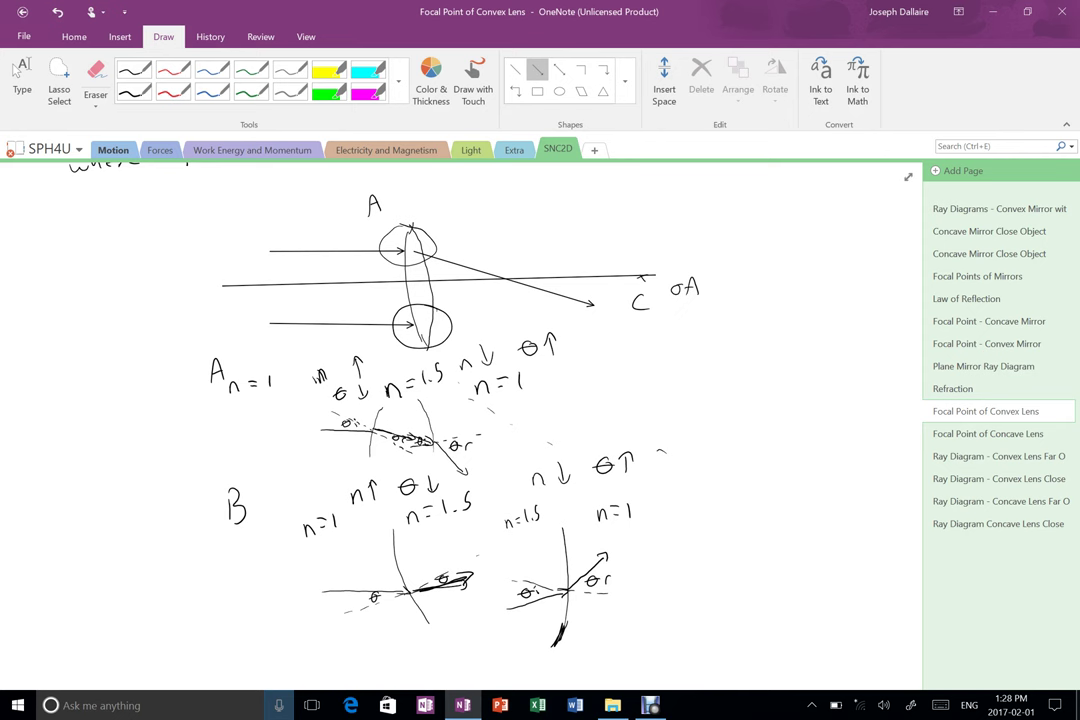
left_click_drag(433, 323, 570, 238)
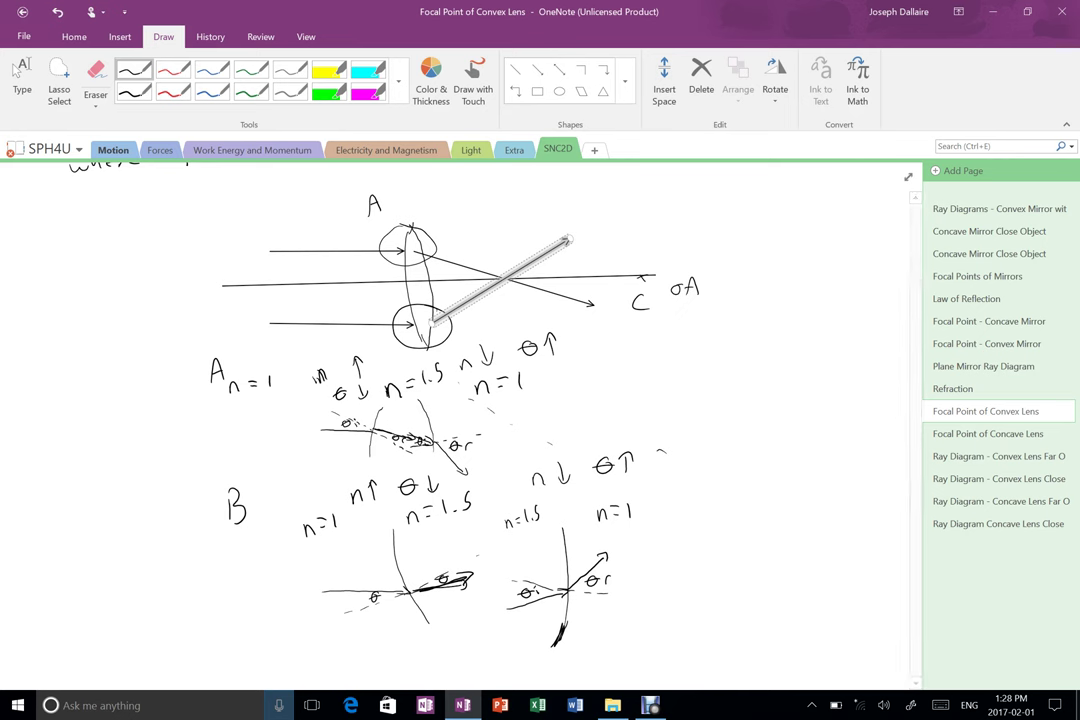
left_click(134, 70)
left_click(134, 68)
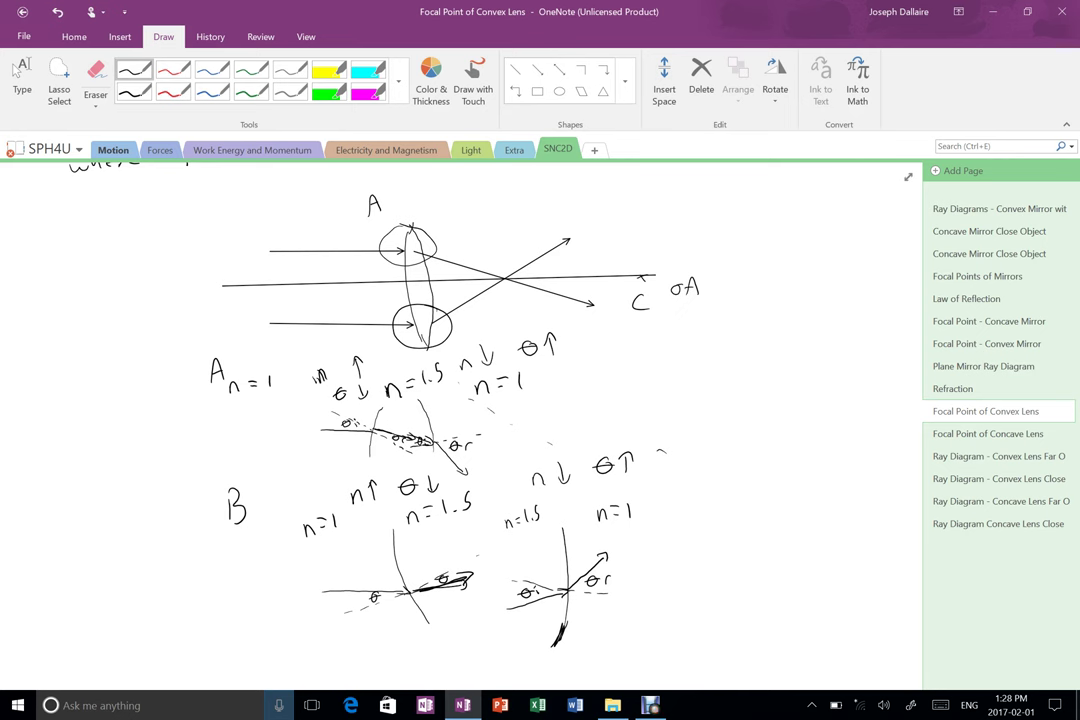
mouse_move(505, 276)
left_mouse_down()
mouse_move(510, 315)
mouse_move(518, 302)
left_mouse_up()
left_click_drag(509, 308, 515, 308)
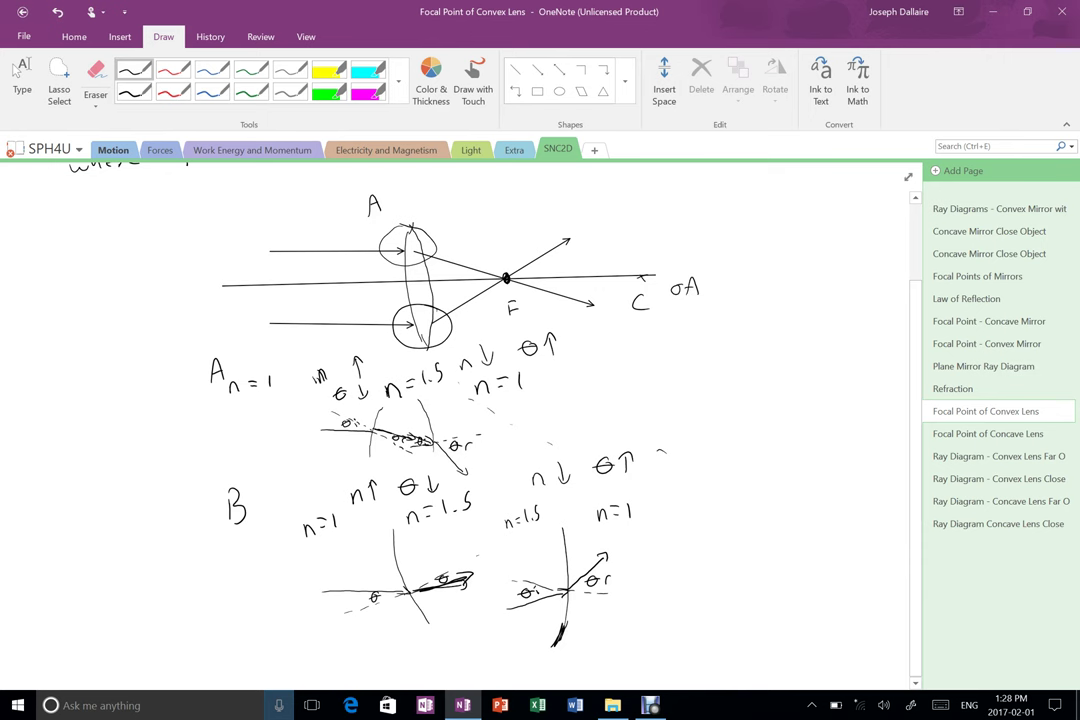
Write the heading "convex lens" in the empty space beside the sketches, below the optical axis label
left_click_drag(667, 355, 666, 369)
mouse_move(680, 358)
left_mouse_down()
mouse_move(680, 369)
mouse_move(701, 358)
left_mouse_up()
left_click_drag(704, 362, 727, 368)
mouse_move(727, 357)
left_mouse_down()
mouse_move(717, 368)
mouse_move(759, 368)
left_mouse_up()
left_click_drag(768, 362, 783, 368)
Write "real focal point" under the "convex lens" heading, with a small arrow in front of it
left_click_drag(653, 402, 662, 404)
mouse_move(672, 406)
left_mouse_down()
mouse_move(742, 401)
mouse_move(762, 411)
left_mouse_up()
left_click(741, 406)
mouse_move(774, 403)
left_mouse_down()
mouse_move(778, 413)
mouse_move(808, 410)
left_mouse_up()
left_click_drag(818, 405, 836, 412)
left_click_drag(844, 394, 846, 413)
left_click_drag(839, 401, 851, 400)
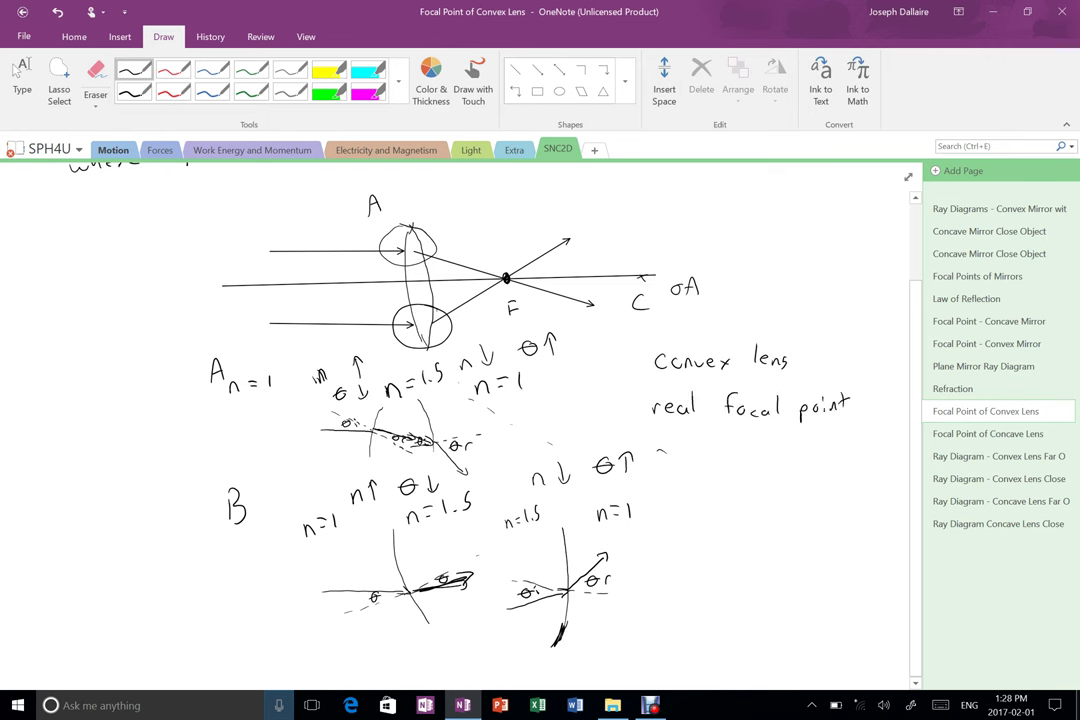
left_click(632, 406)
left_click_drag(637, 400, 637, 411)
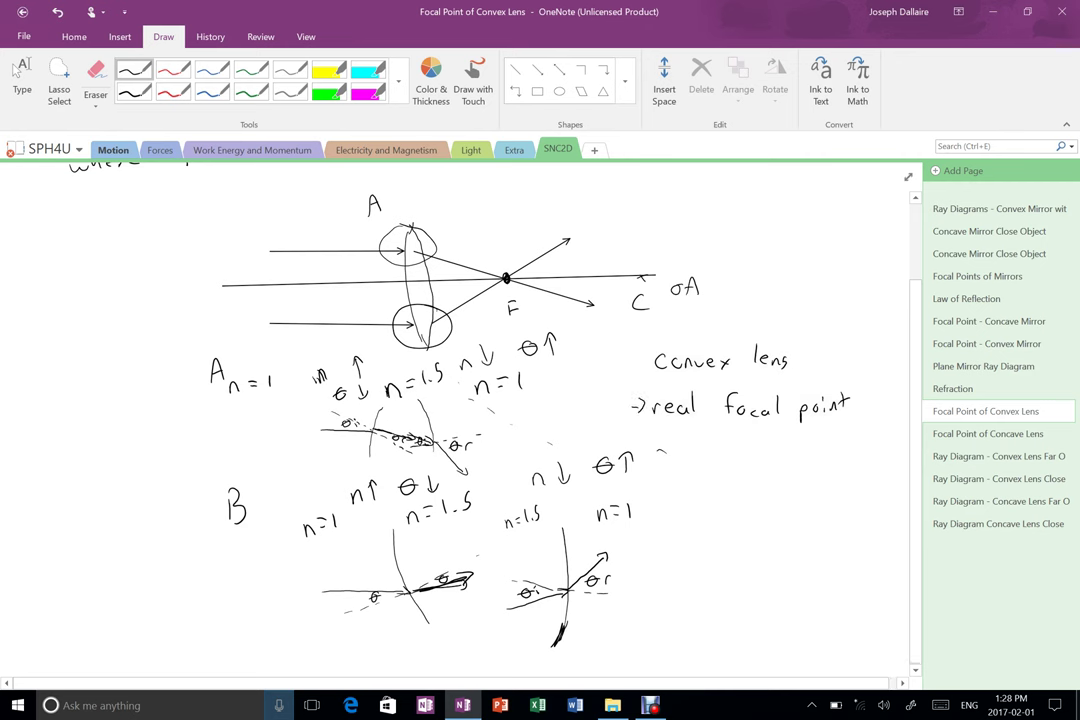
Continue the note below "real focal point" with "inbetween the lens" on two lines
left_click(685, 443)
left_click_drag(685, 449, 703, 457)
left_click_drag(711, 433, 712, 456)
left_click_drag(723, 452, 732, 455)
mouse_move(739, 433)
left_mouse_down()
mouse_move(738, 454)
mouse_move(766, 440)
mouse_move(778, 447)
left_mouse_up()
left_click_drag(780, 446, 801, 448)
left_click_drag(693, 478, 693, 497)
left_click_drag(688, 487, 798, 490)
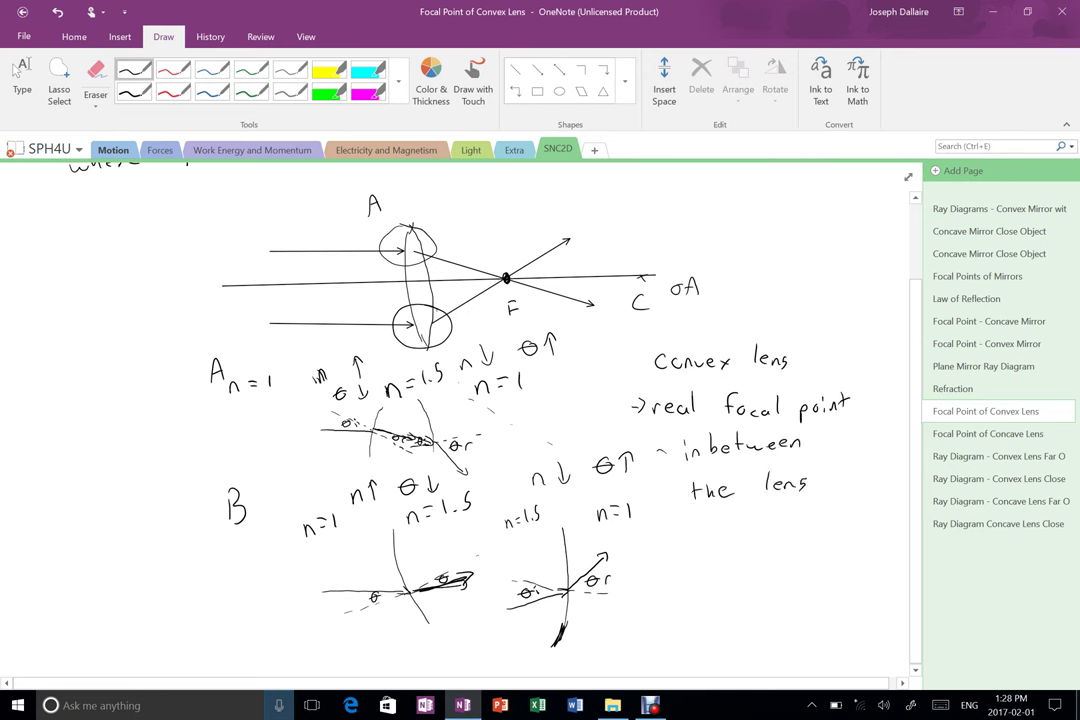
Finish the focal point note with "+ the centre of curviture" on two lines
left_click_drag(677, 527, 677, 540)
left_click_drag(714, 519, 714, 537)
left_click_drag(709, 527, 774, 535)
left_click_drag(777, 531, 816, 533)
left_click_drag(817, 530, 815, 523)
left_click_drag(825, 524, 846, 519)
mouse_move(694, 570)
left_mouse_down()
mouse_move(703, 580)
mouse_move(786, 564)
left_mouse_up()
mouse_move(788, 563)
left_mouse_down()
mouse_move(801, 572)
mouse_move(821, 562)
left_mouse_up()
left_click_drag(823, 566, 843, 560)
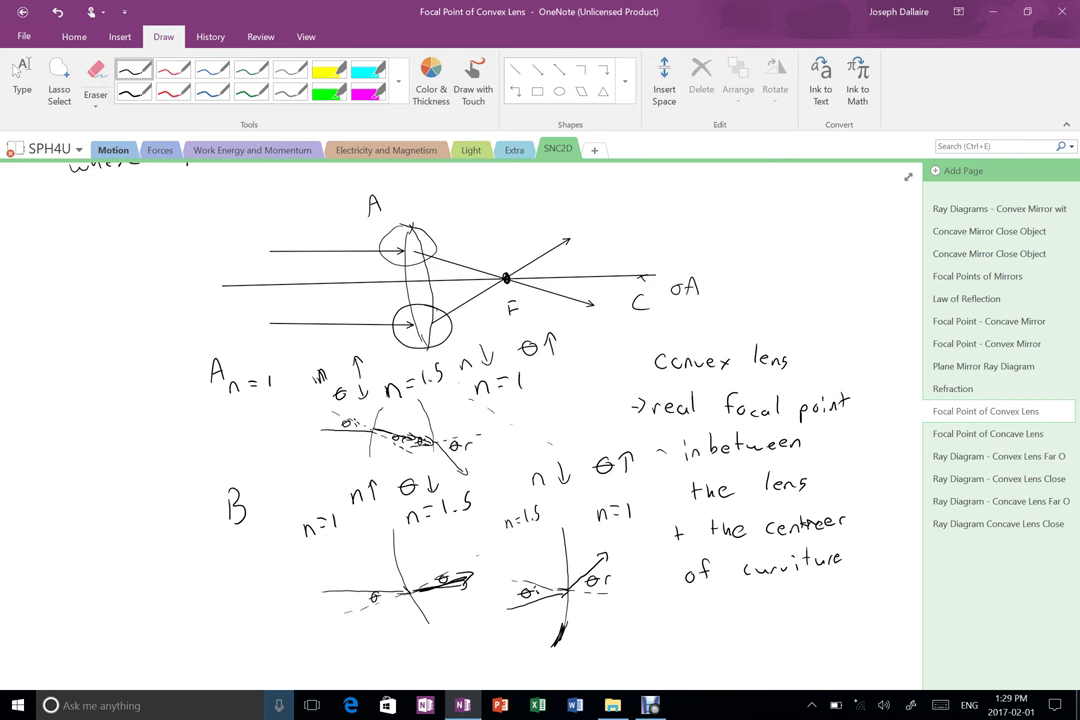
scroll(460, 420, "up", 2)
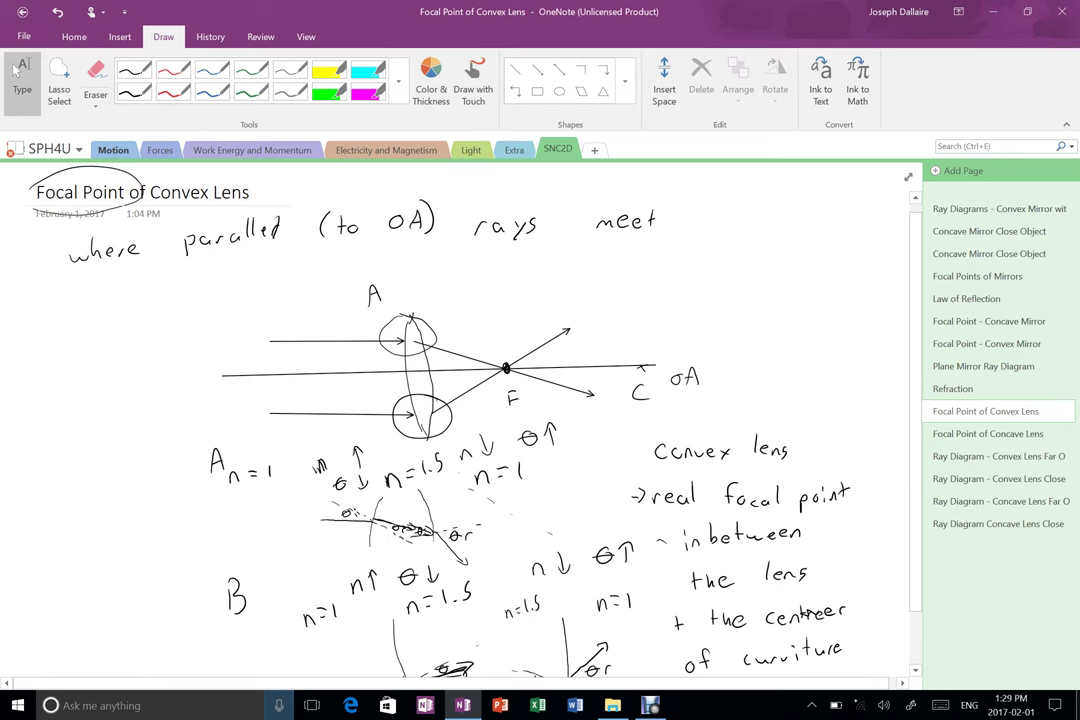
left_click(650, 705)
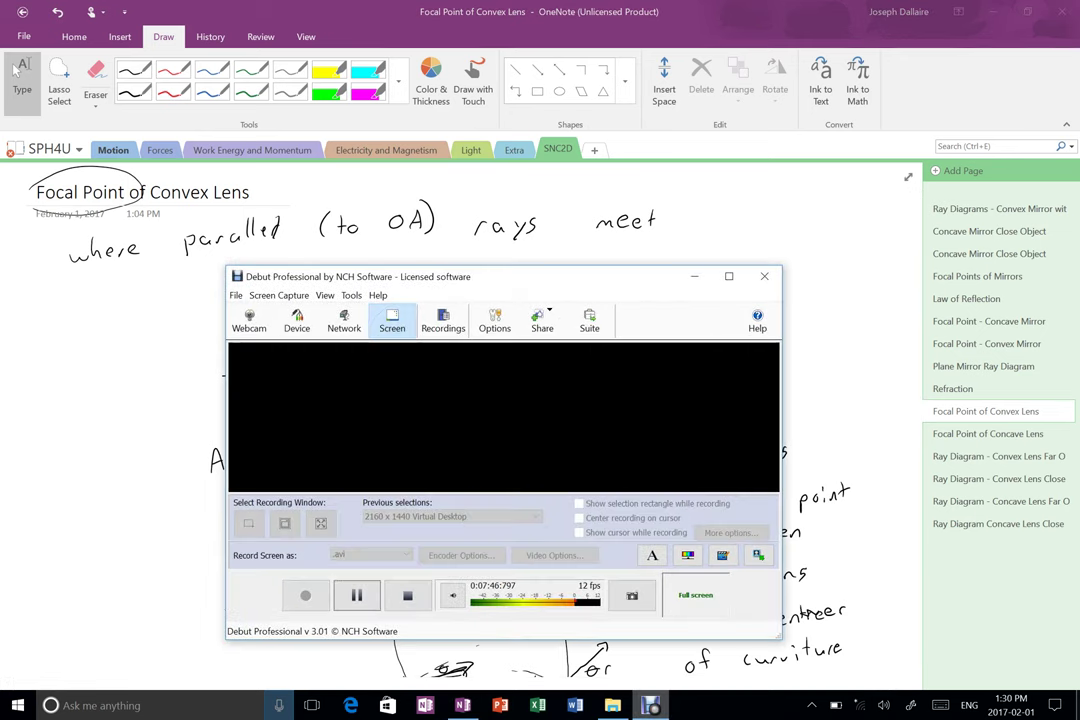